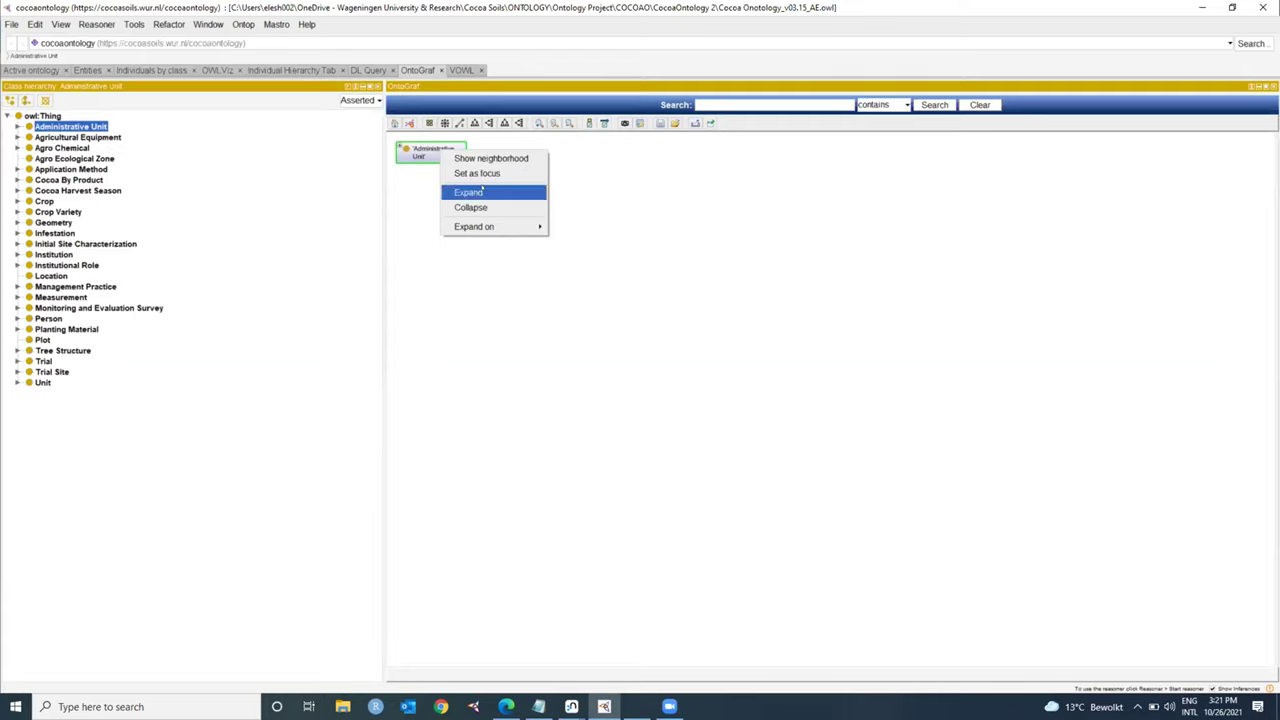
Expand the Administrative Unit node and arrange its related classes in a spring layout
left_click(456, 190)
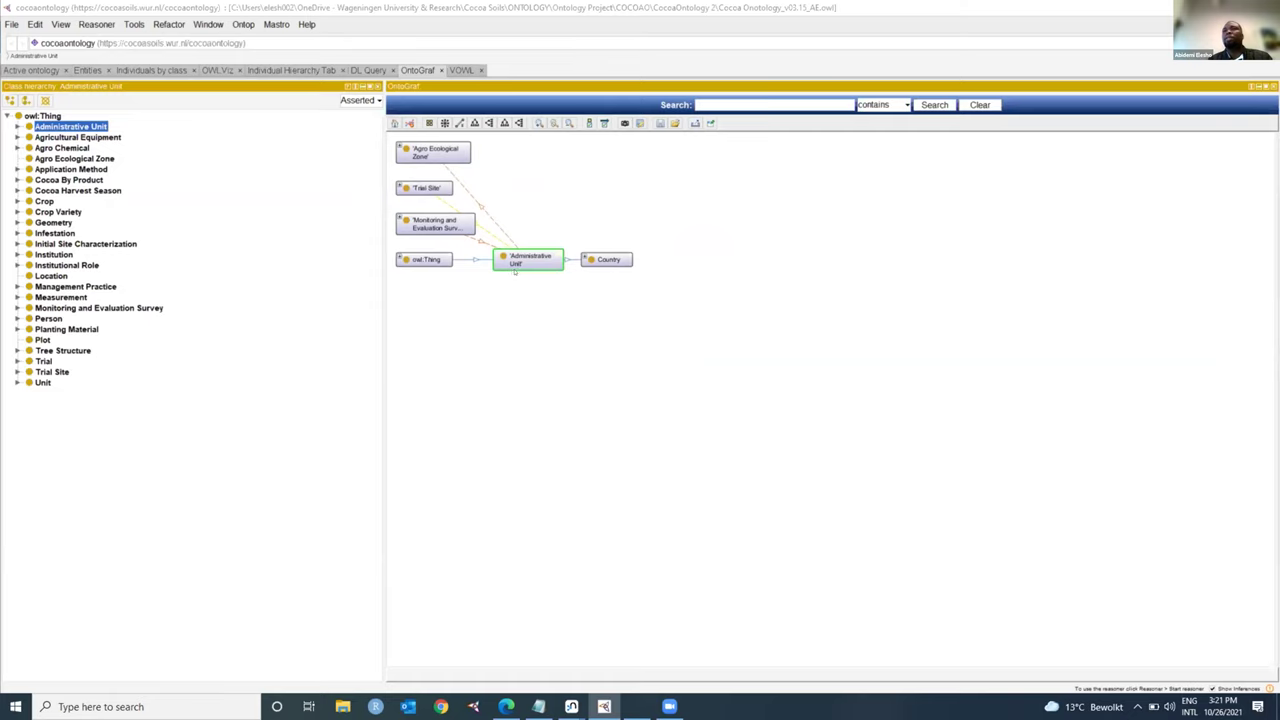
left_click(459, 122)
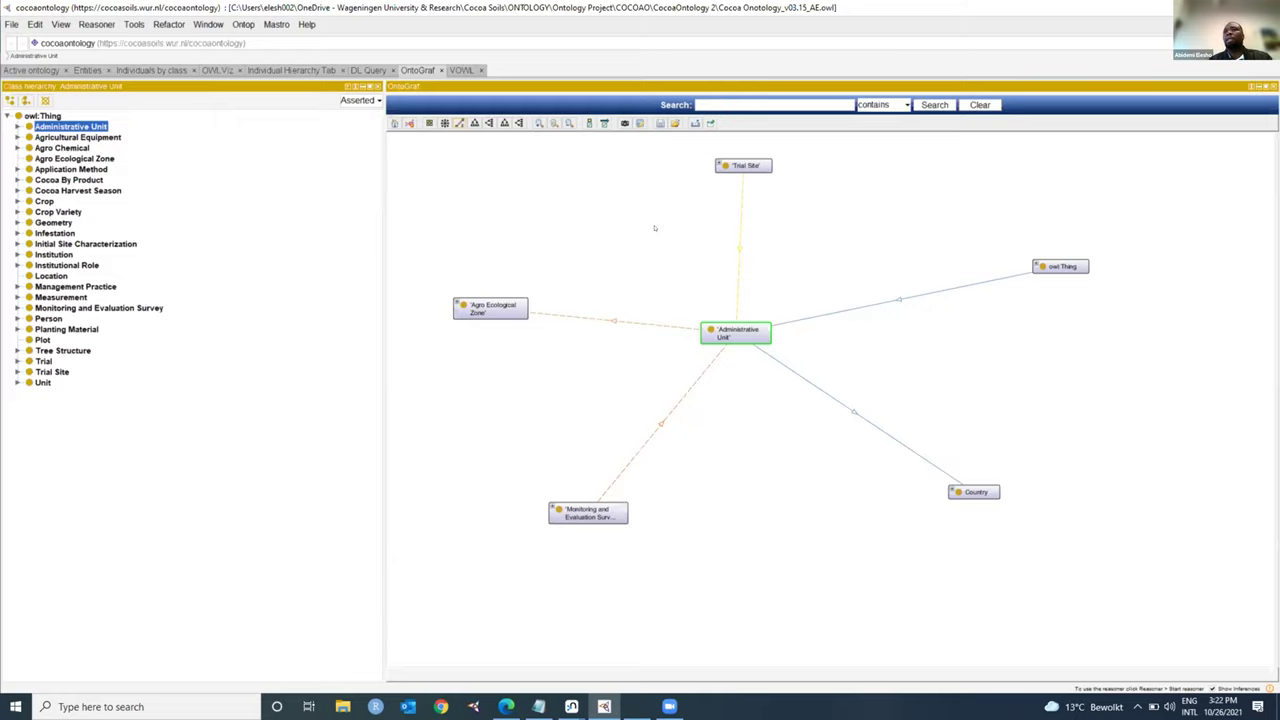
Clear the graph, add the Crop Variety class, and expand it and its Cocoa Variety subclass
left_click(980, 105)
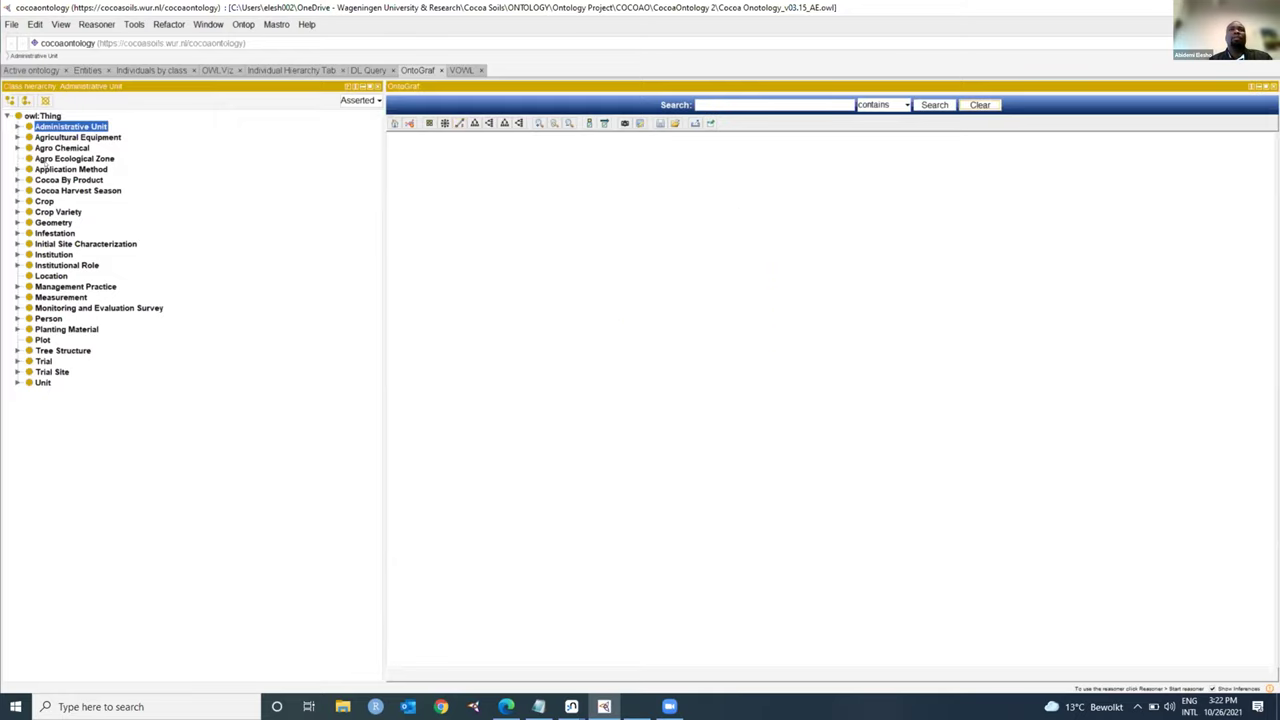
left_click_drag(52, 211, 600, 164)
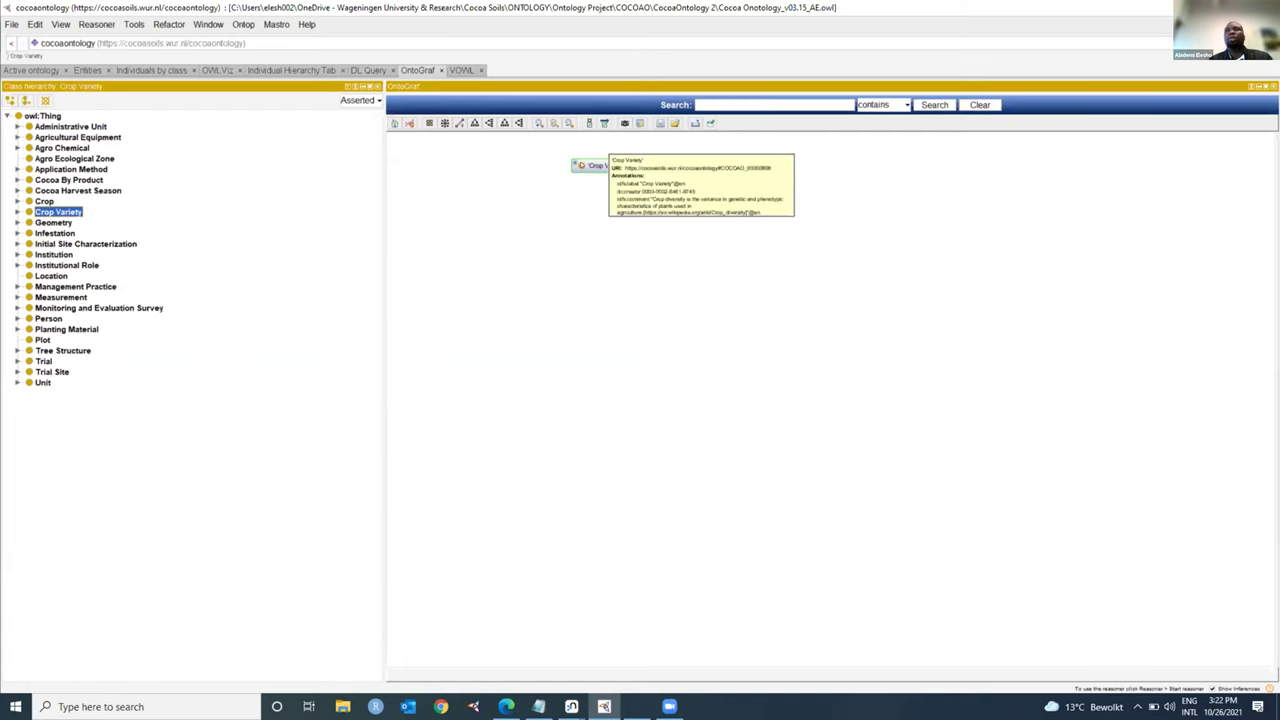
right_click(586, 168)
left_click(608, 207)
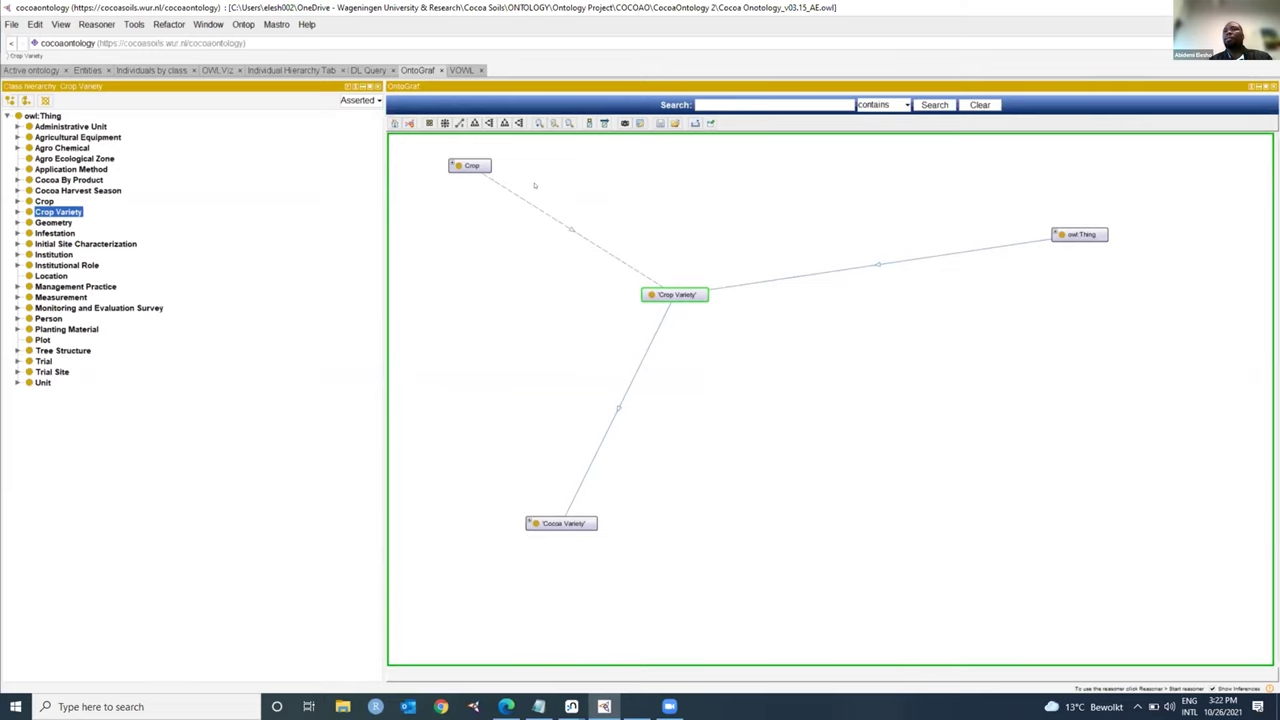
right_click(565, 523)
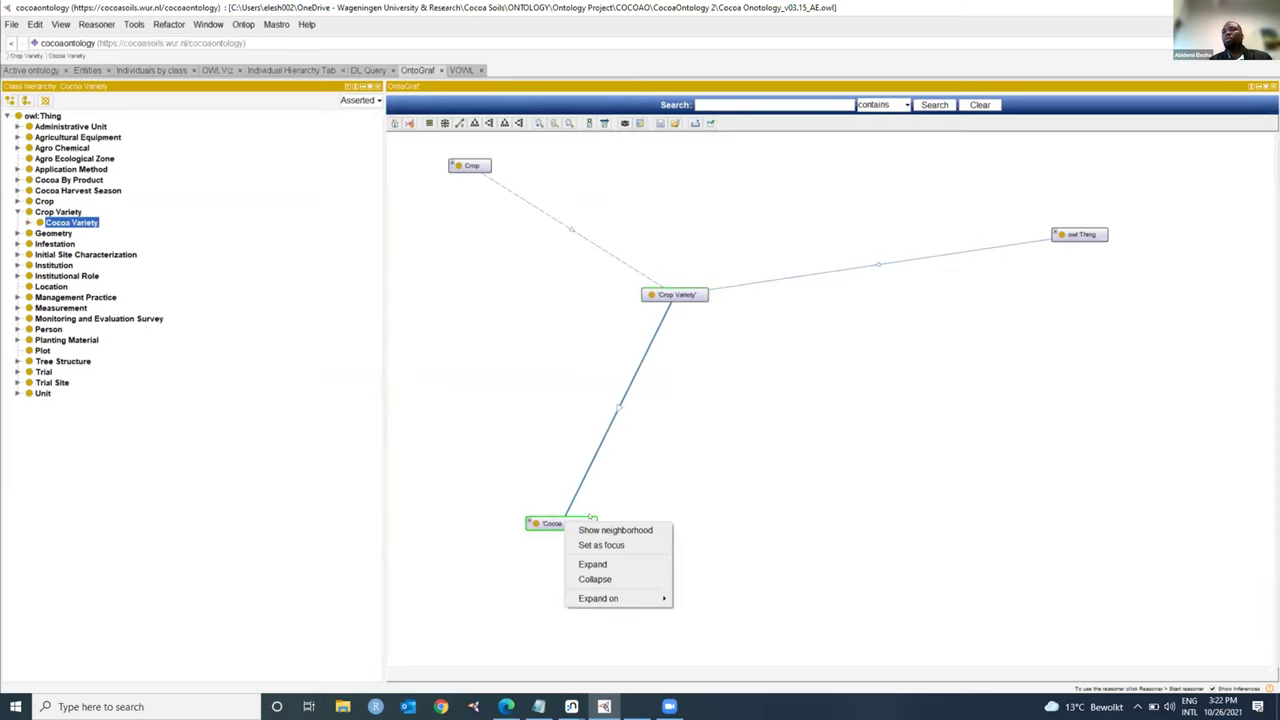
left_click(608, 566)
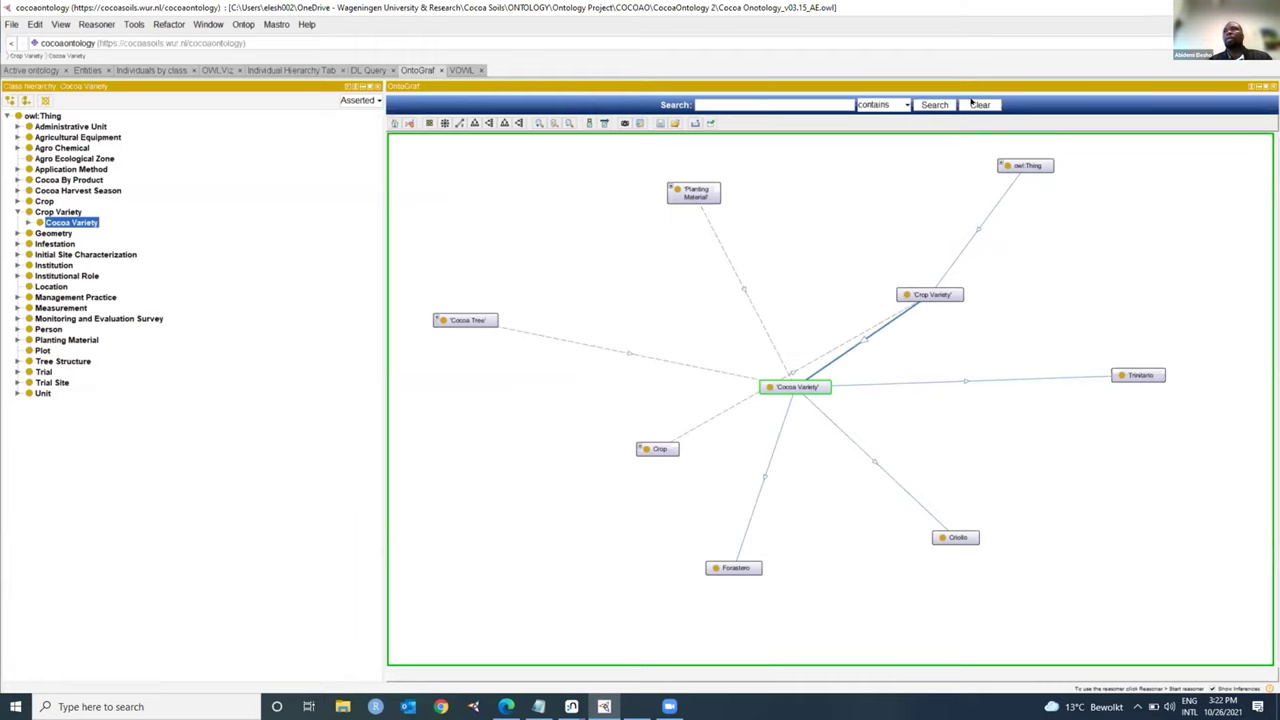
Replace the graph's contents with the Trial Site class and expand its related classes
left_click(976, 104)
left_click(44, 382)
right_click(580, 165)
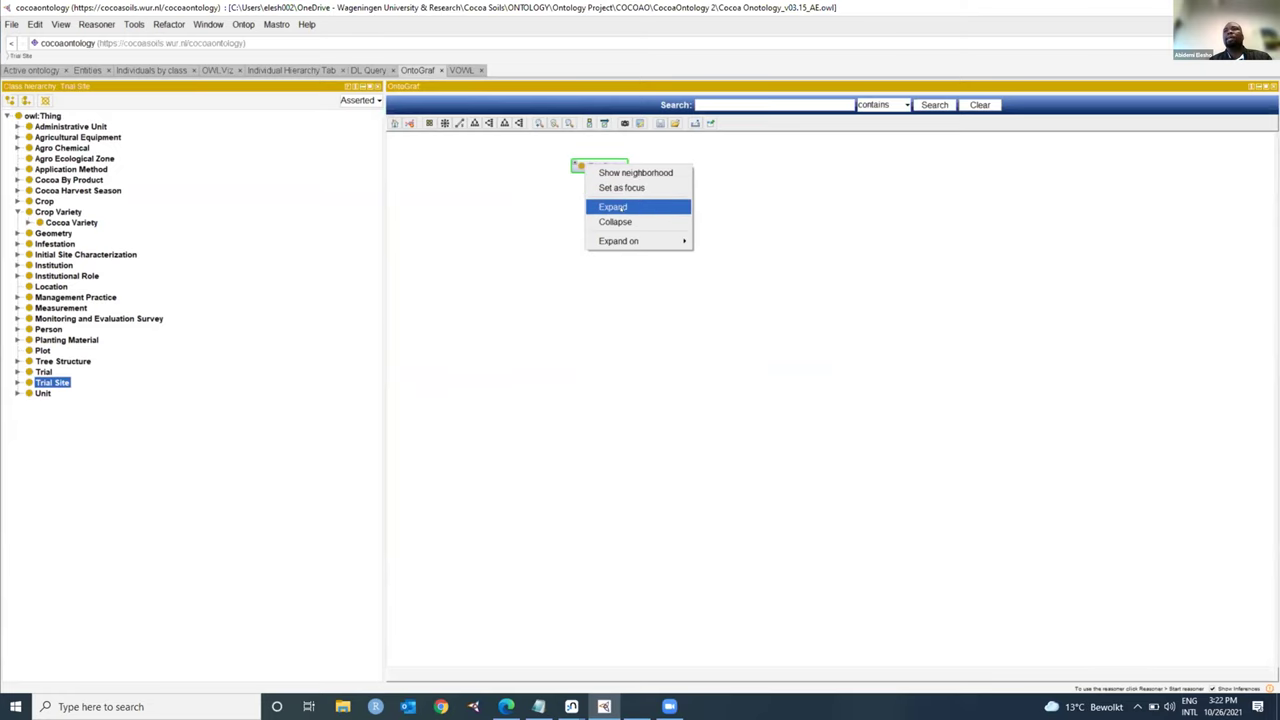
left_click(626, 207)
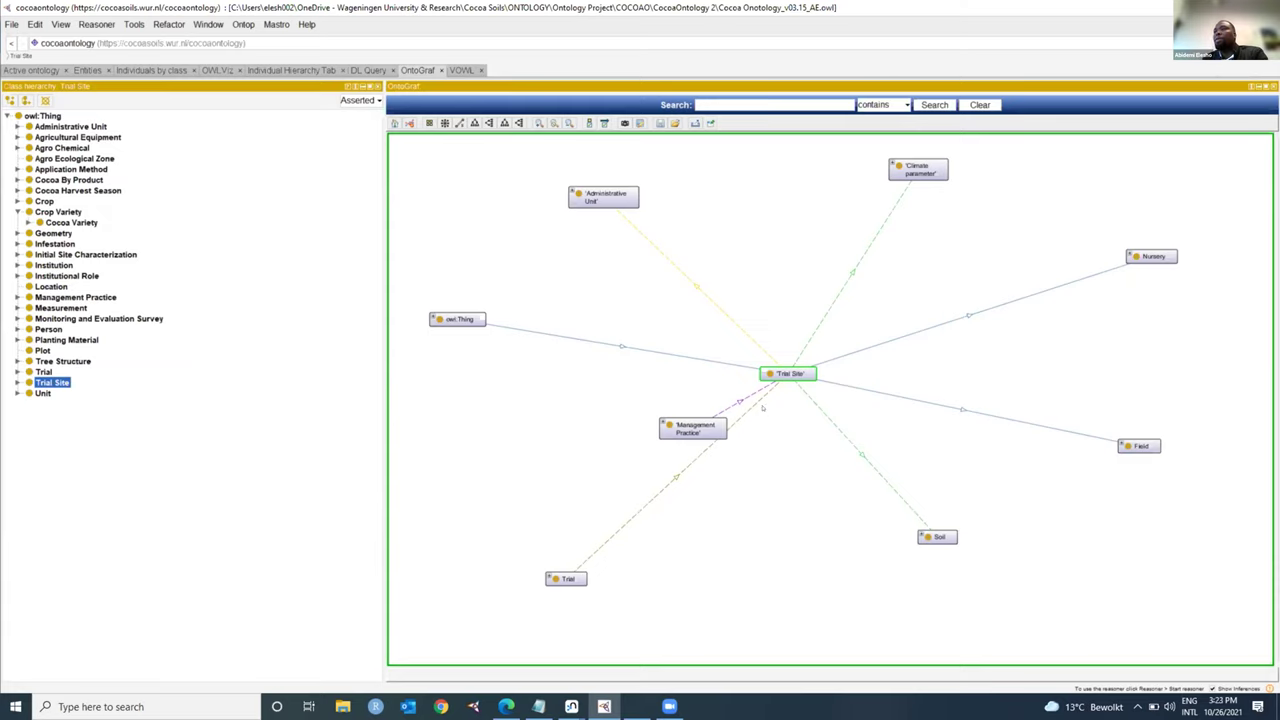
Expand the Management Practice node connected to Trial Site, and expand its linked Plot node
mouse_move(779, 378)
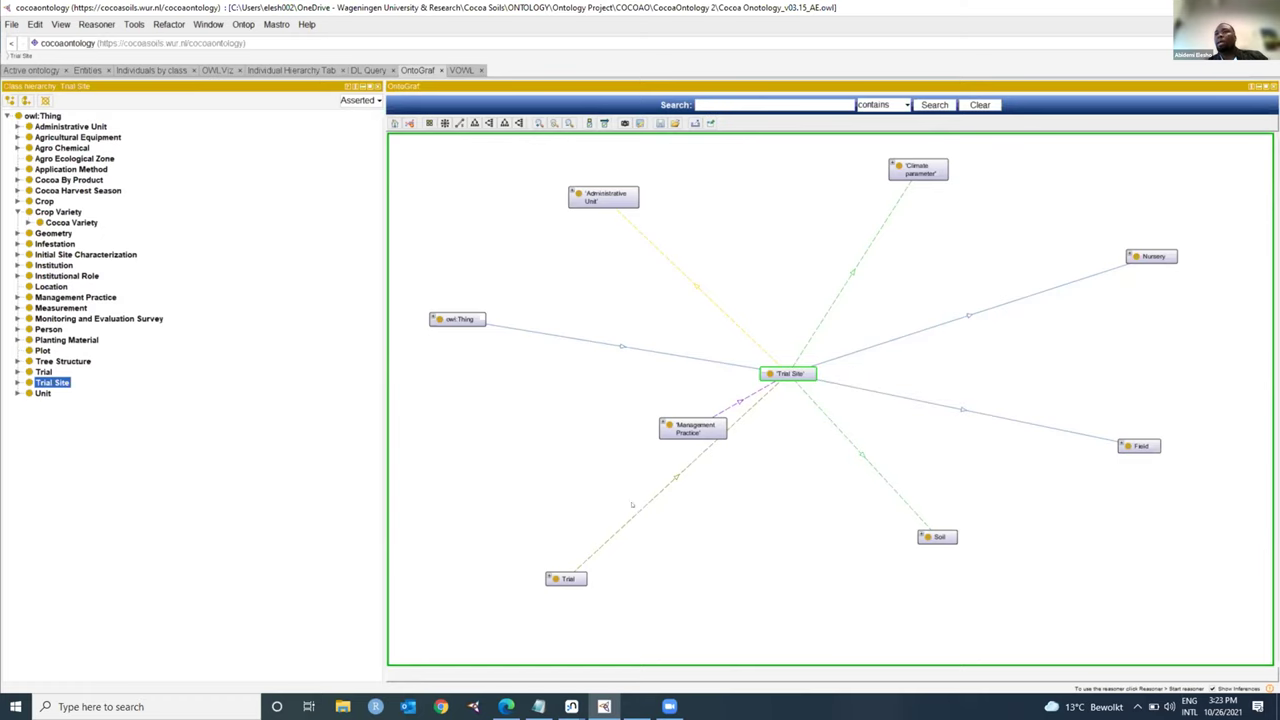
right_click(708, 430)
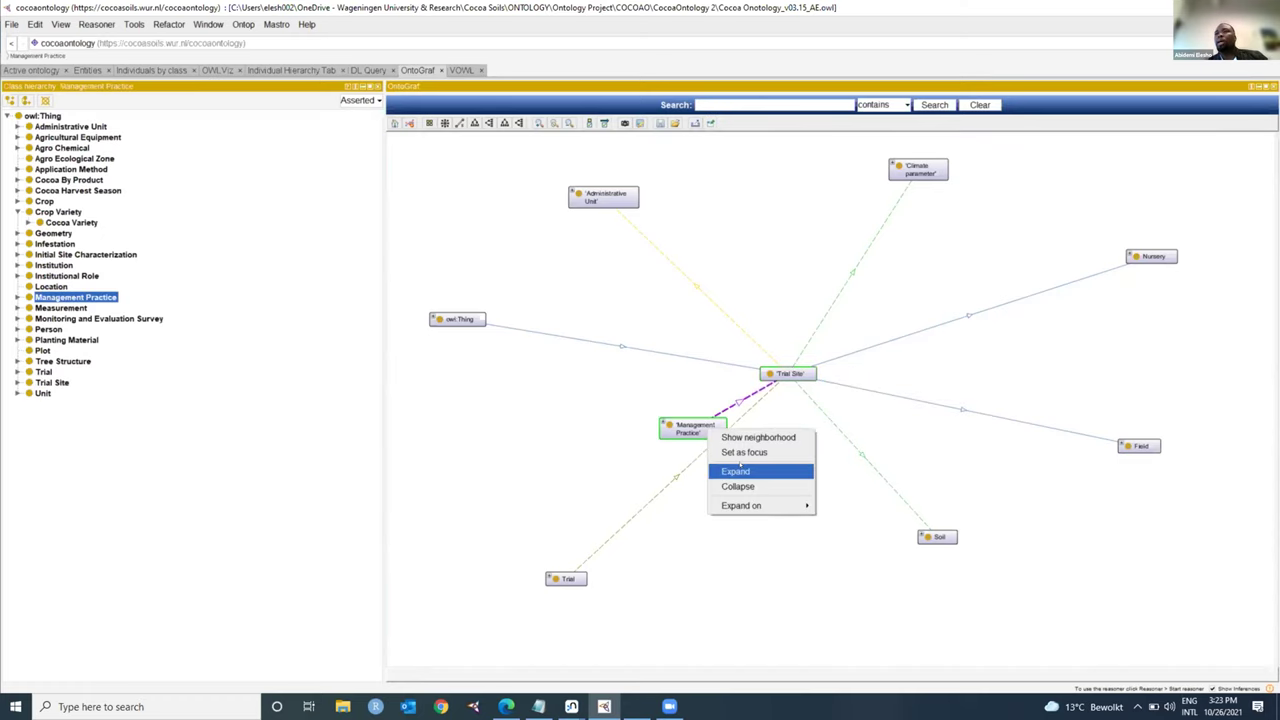
left_click(736, 471)
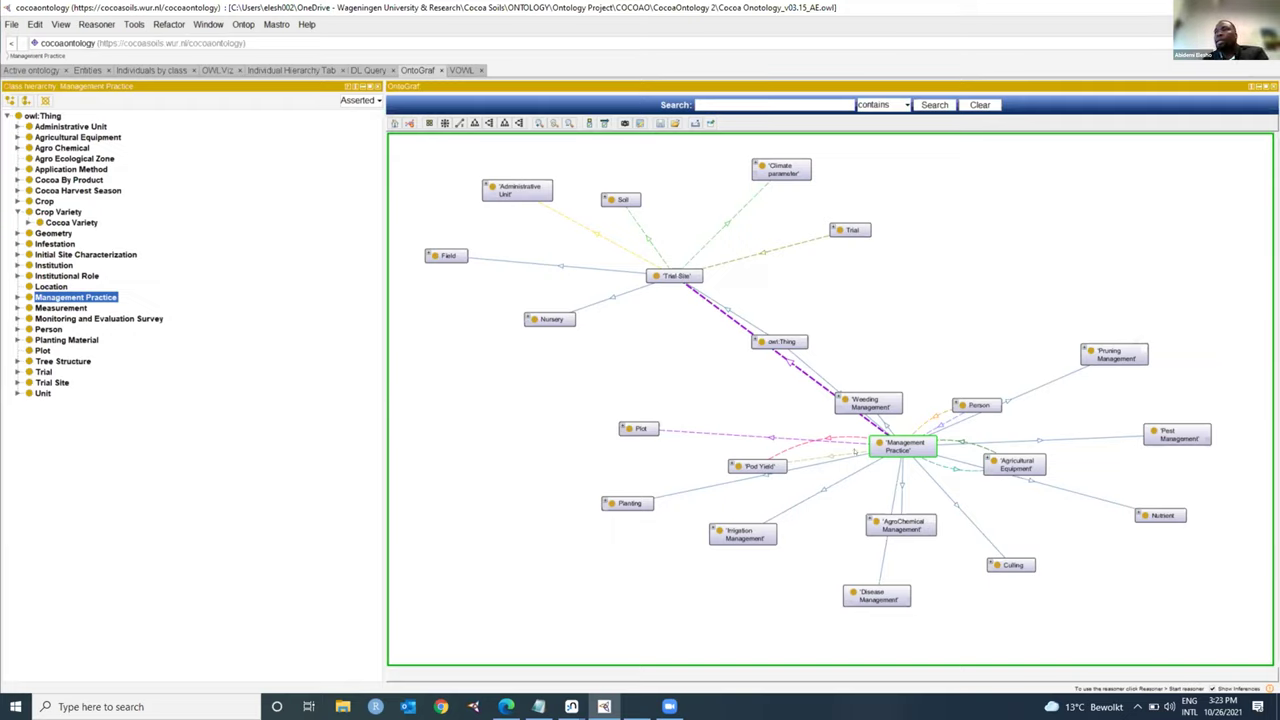
mouse_move(889, 449)
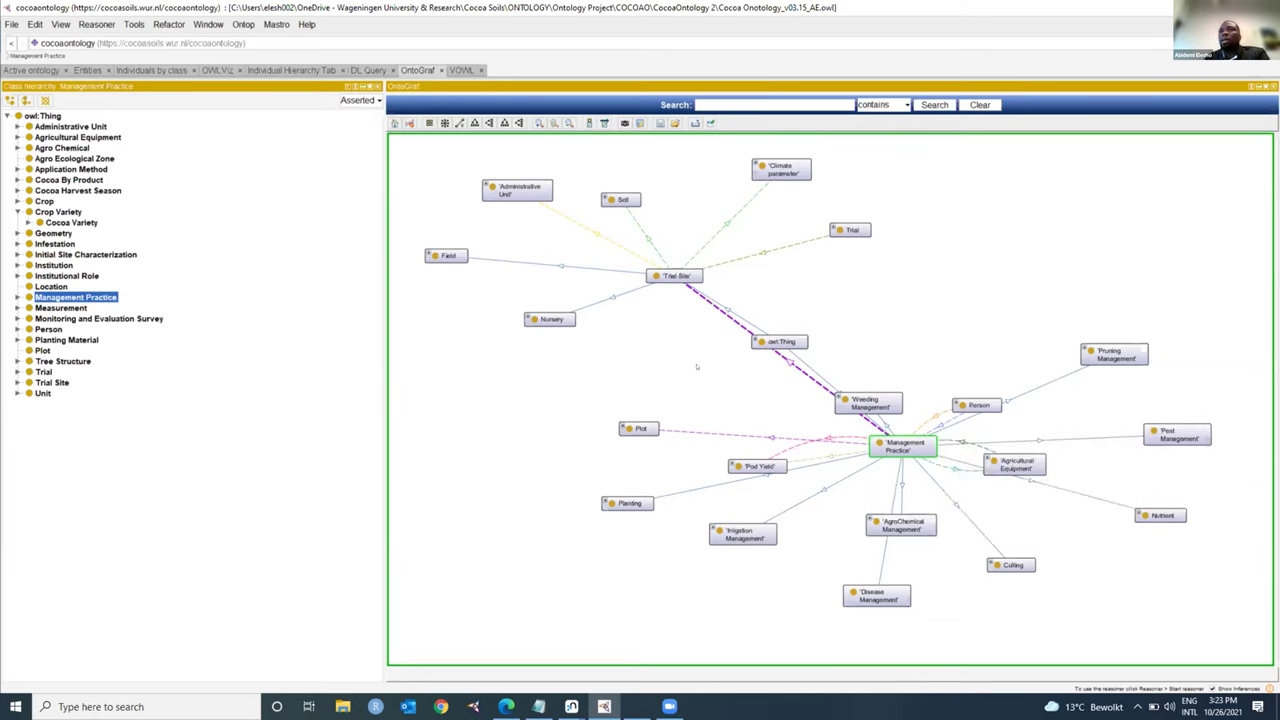
right_click(641, 429)
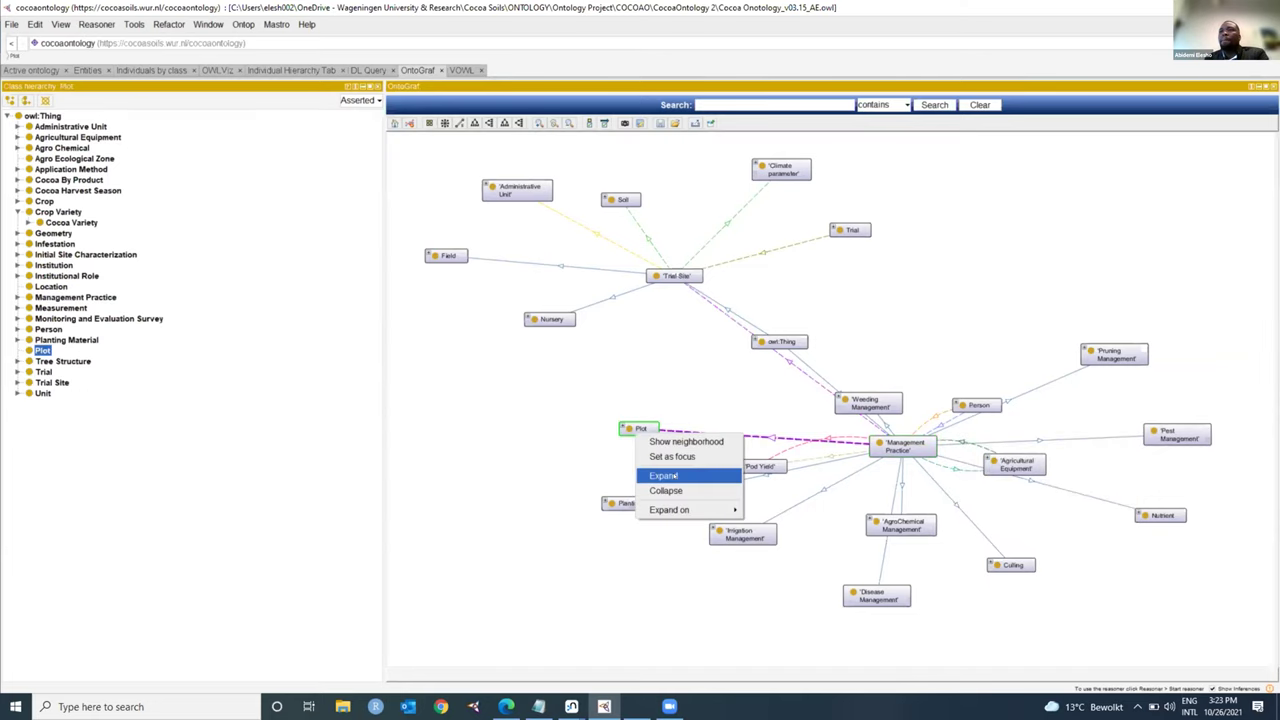
left_click(663, 476)
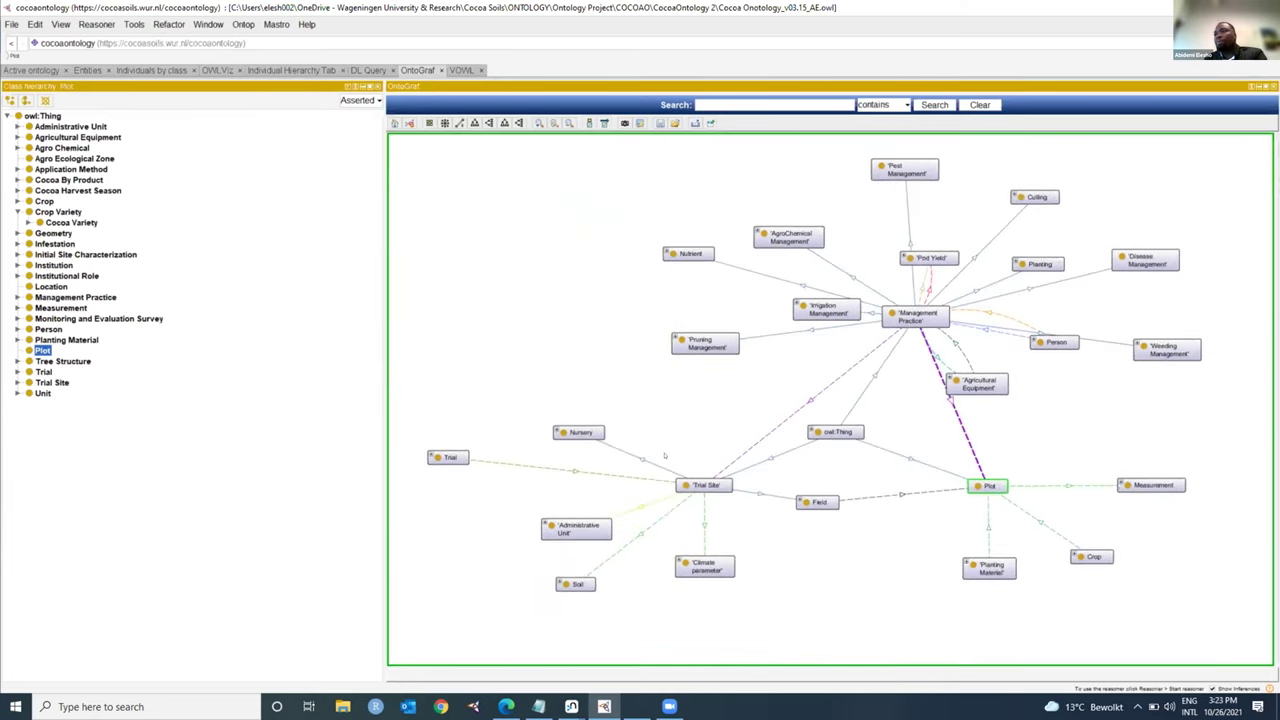
Examine the Crop node's details and expand the Measurement node linked to Plot
mouse_move(828, 499)
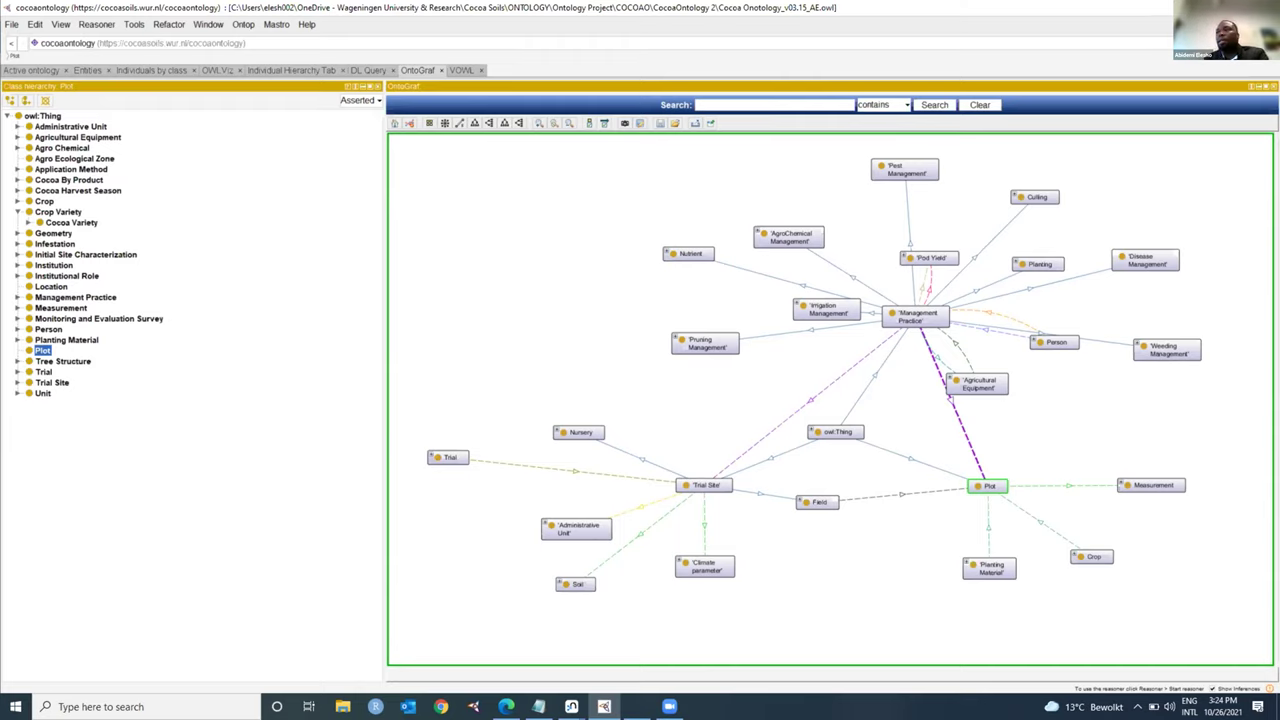
mouse_move(1098, 560)
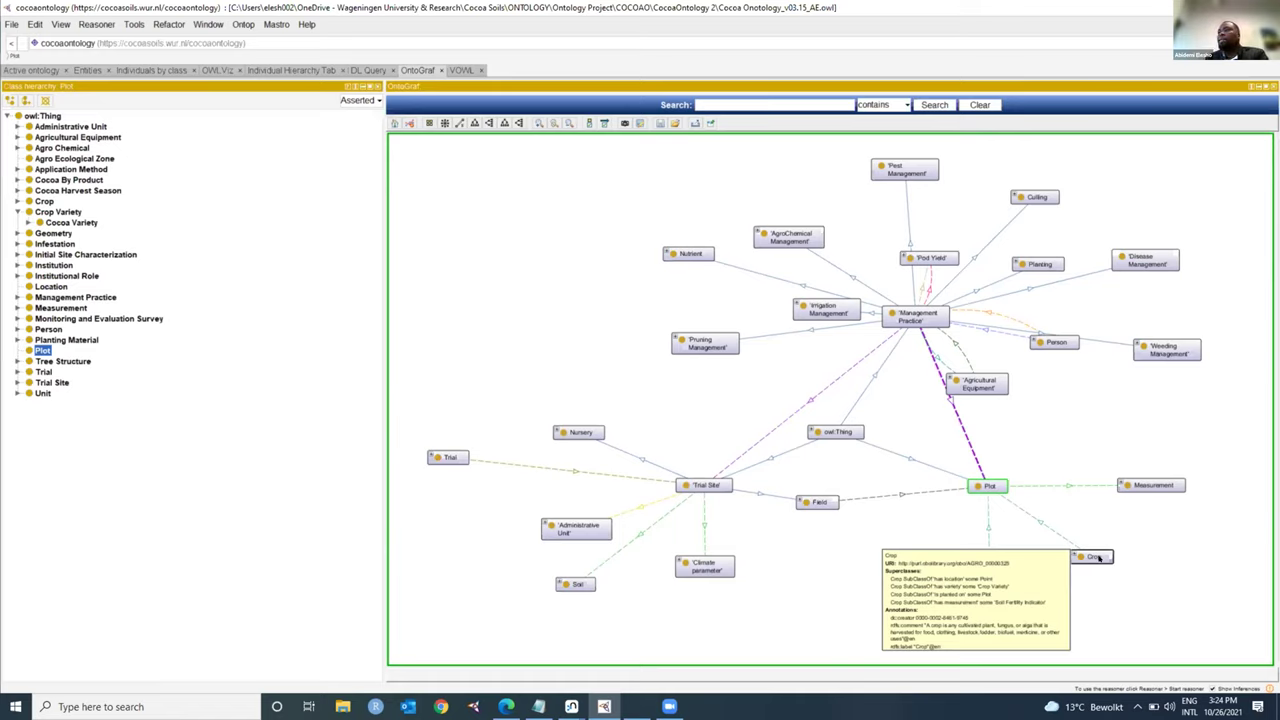
right_click(1097, 558)
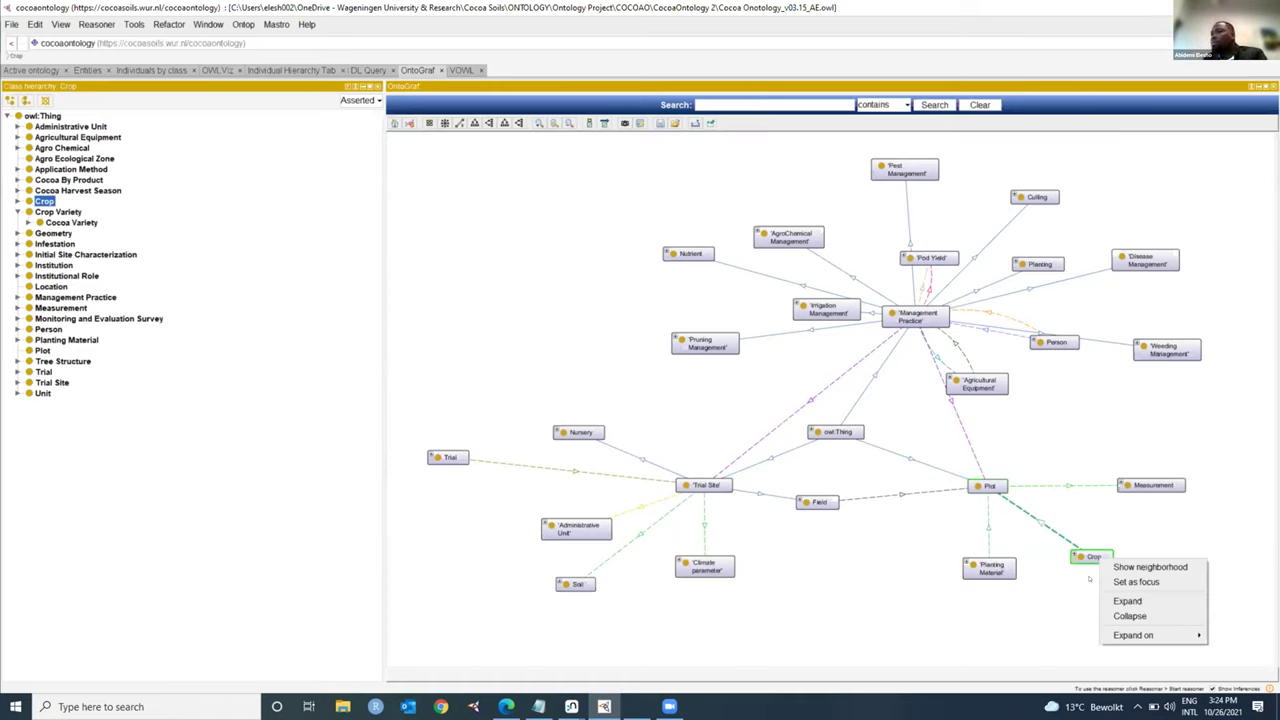
left_click(1081, 580)
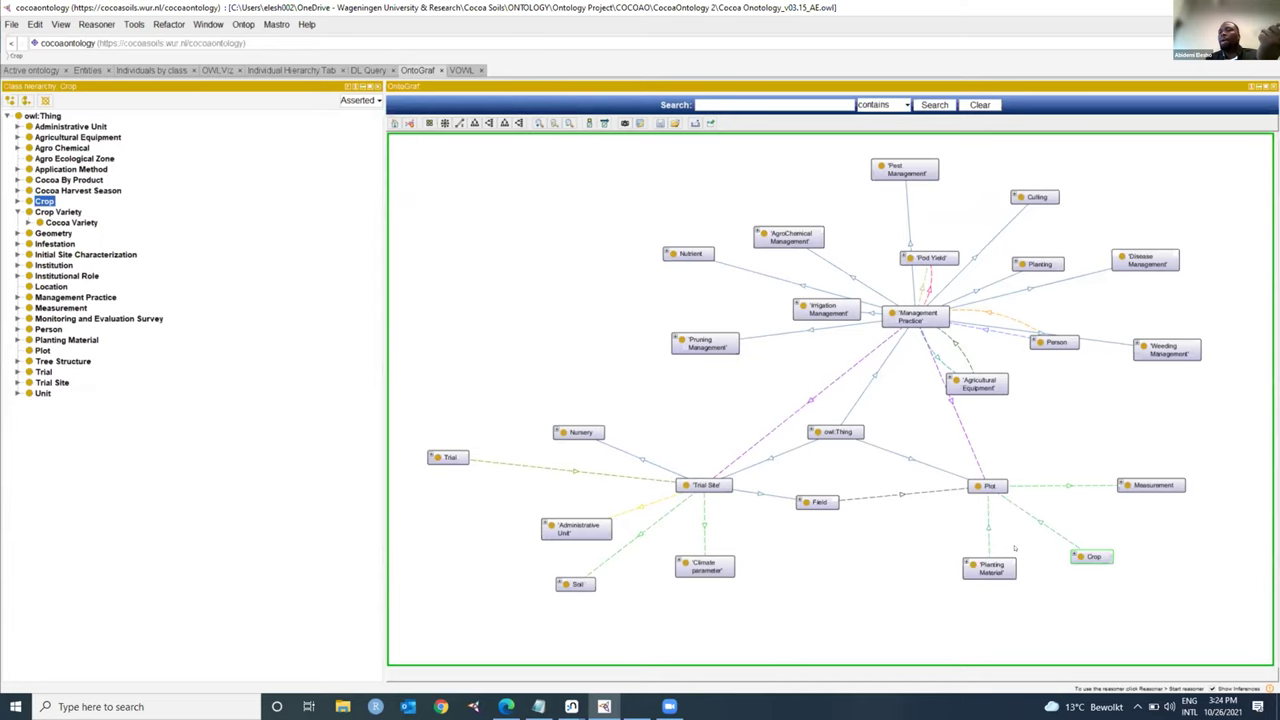
right_click(1145, 485)
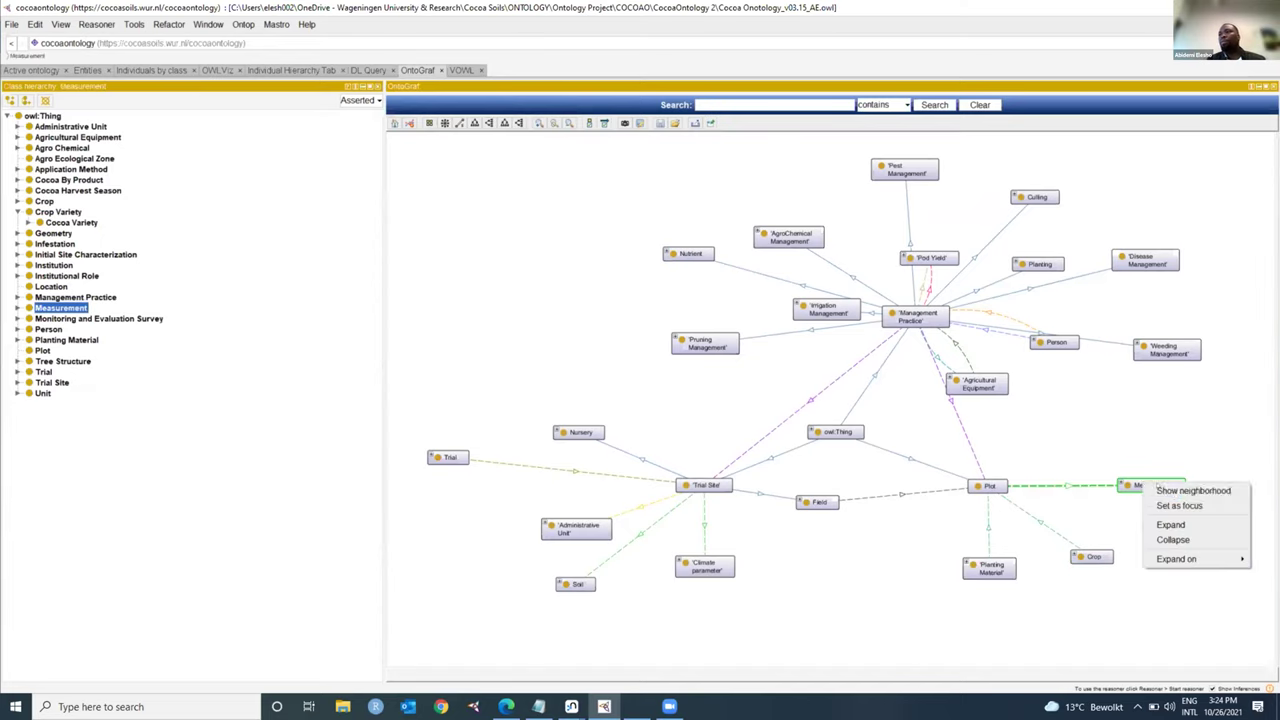
left_click(1170, 524)
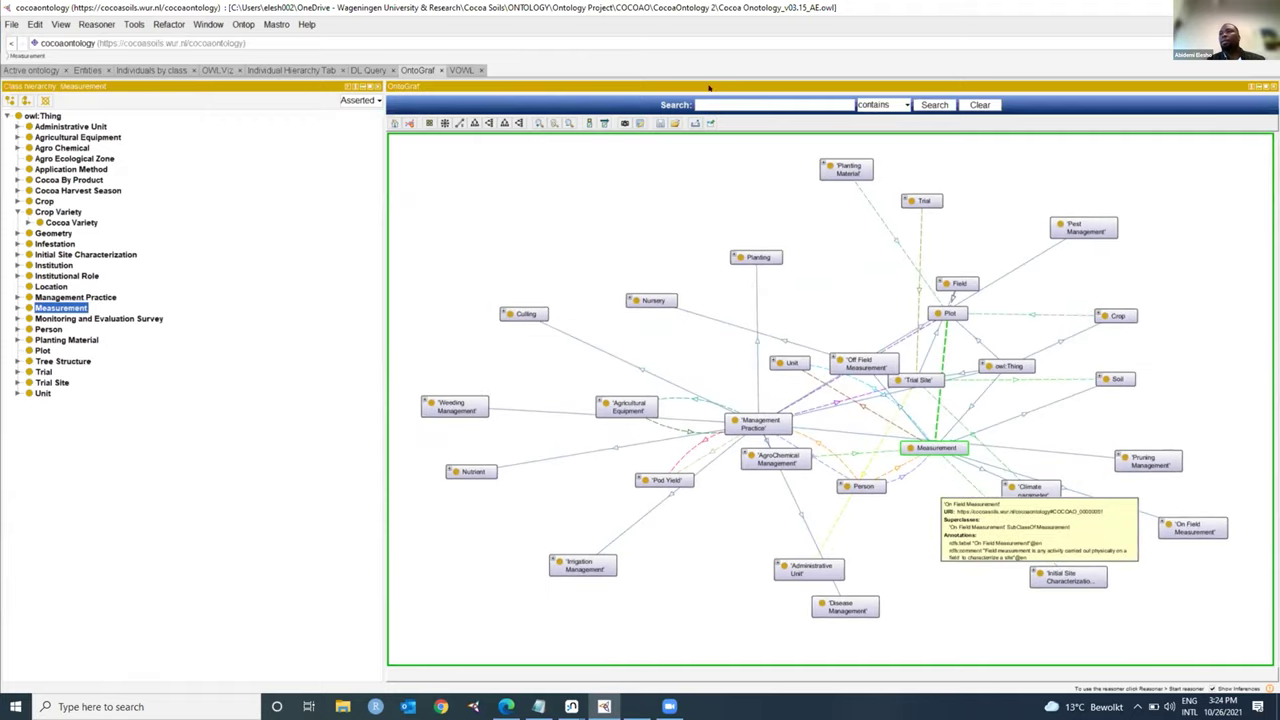
Clear the crowded graph, add only the Measurement class, and expand its related classes
left_click(979, 104)
left_click_drag(64, 293, 620, 166)
left_click_drag(60, 308, 575, 165)
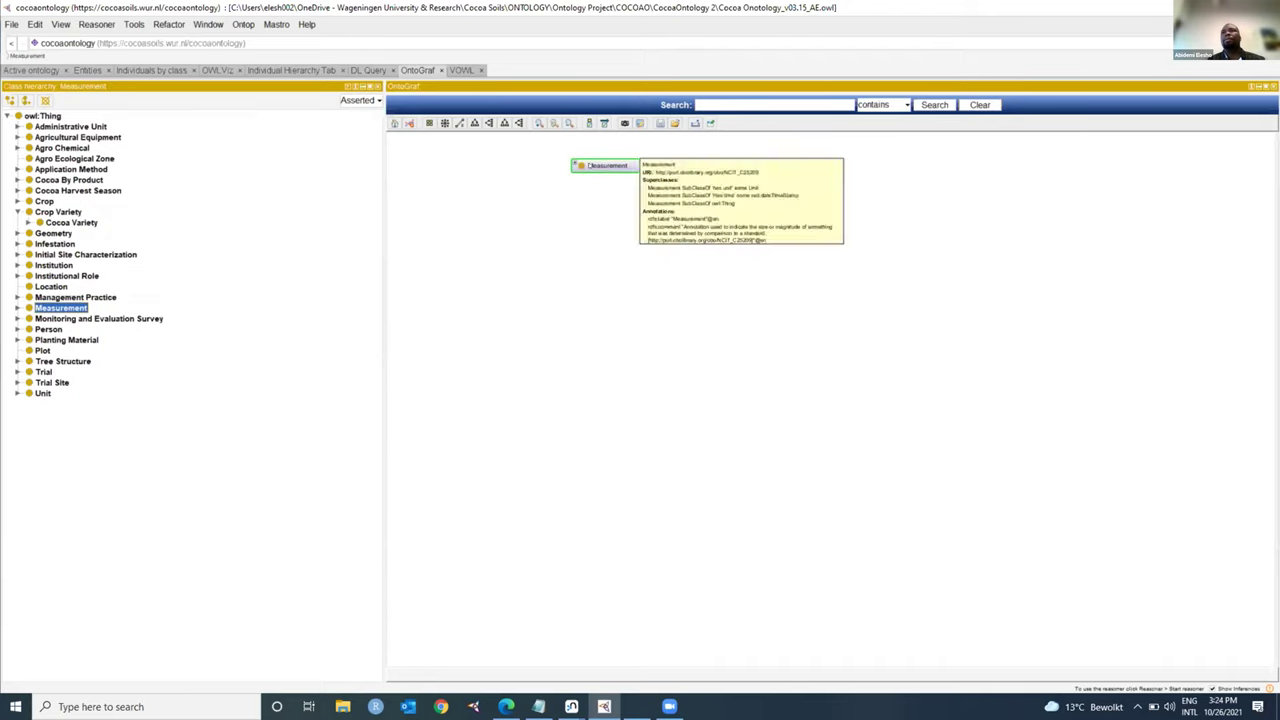
right_click(593, 168)
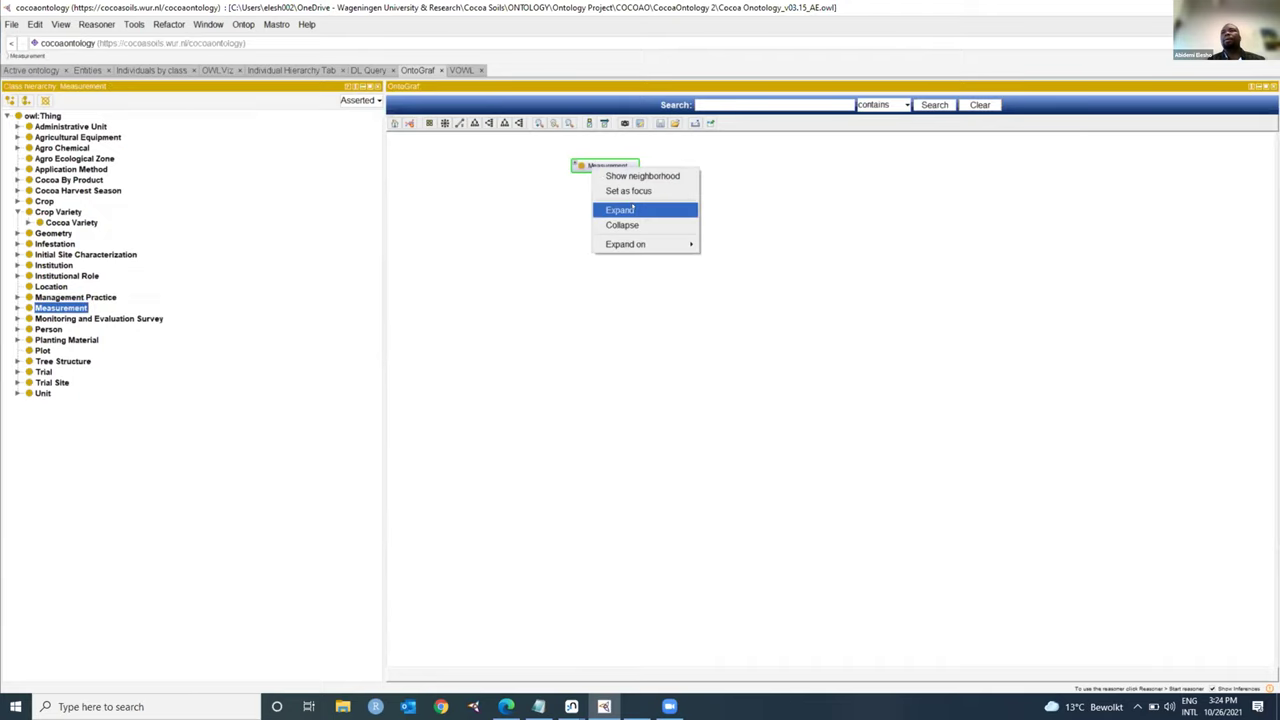
left_click(632, 212)
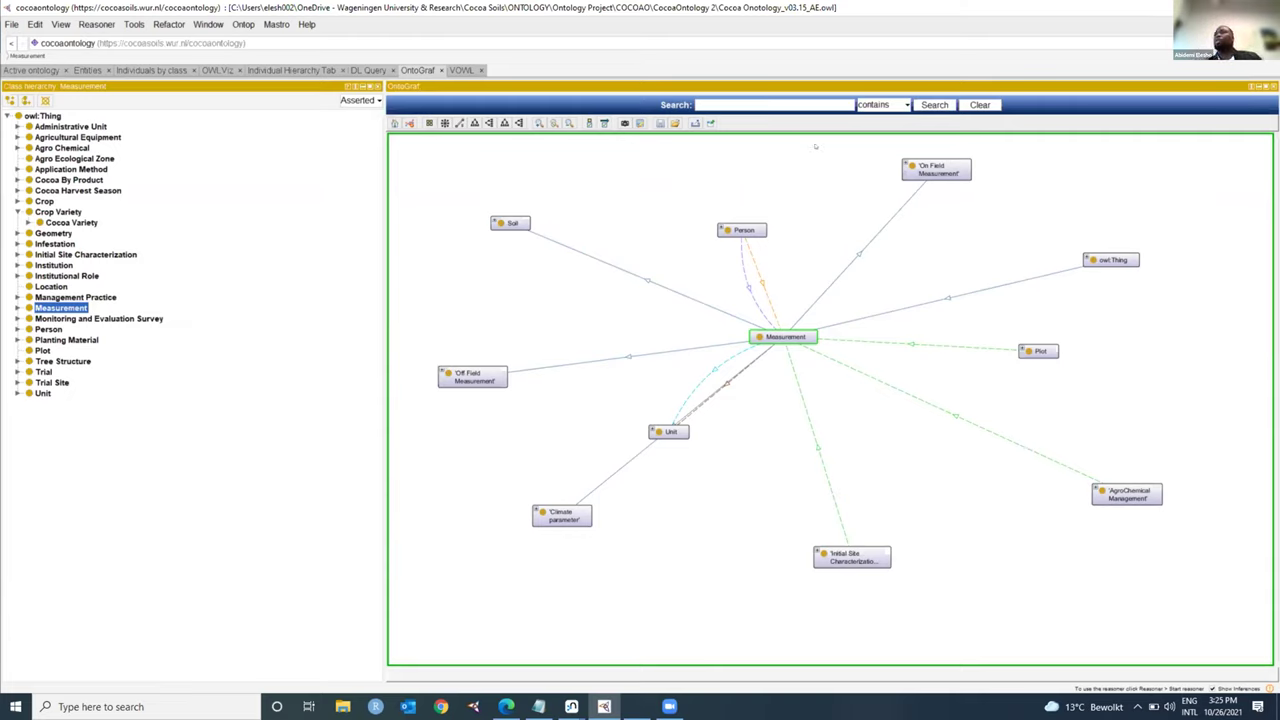
Expand the On Field Measurement subclass and its Phenology subclass in the Measurement graph
mouse_move(939, 163)
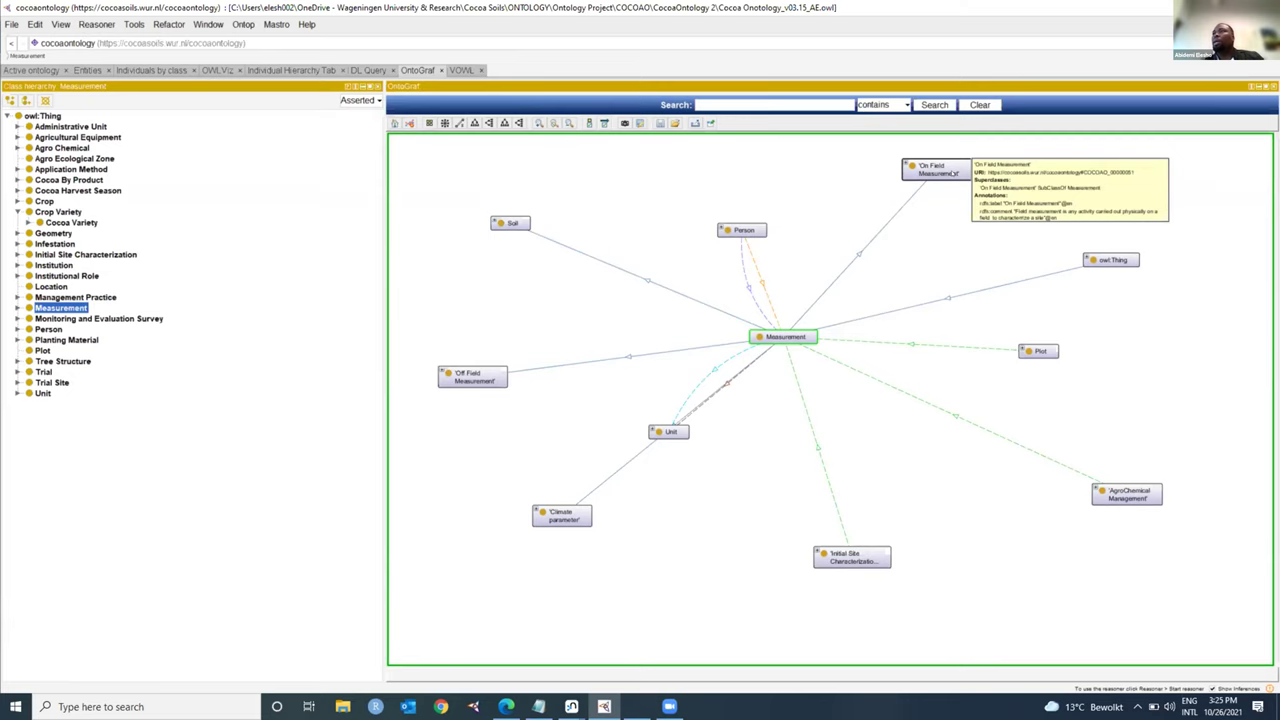
right_click(952, 173)
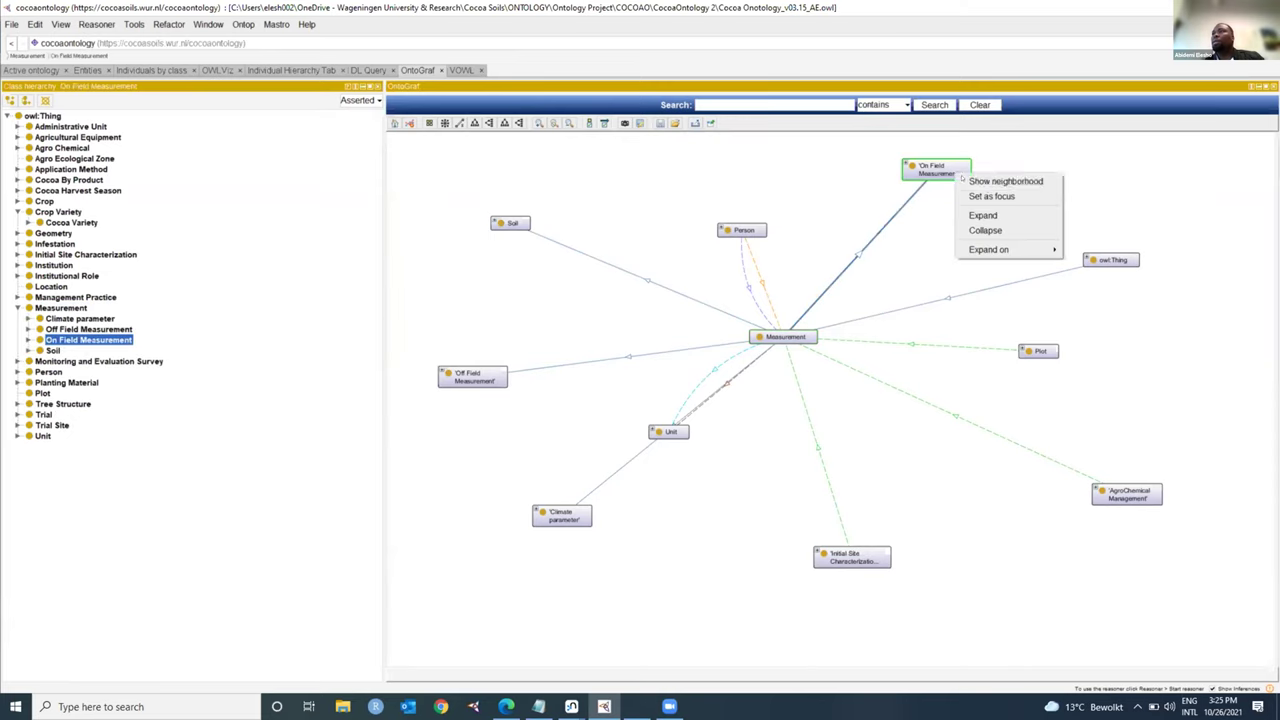
left_click(1005, 216)
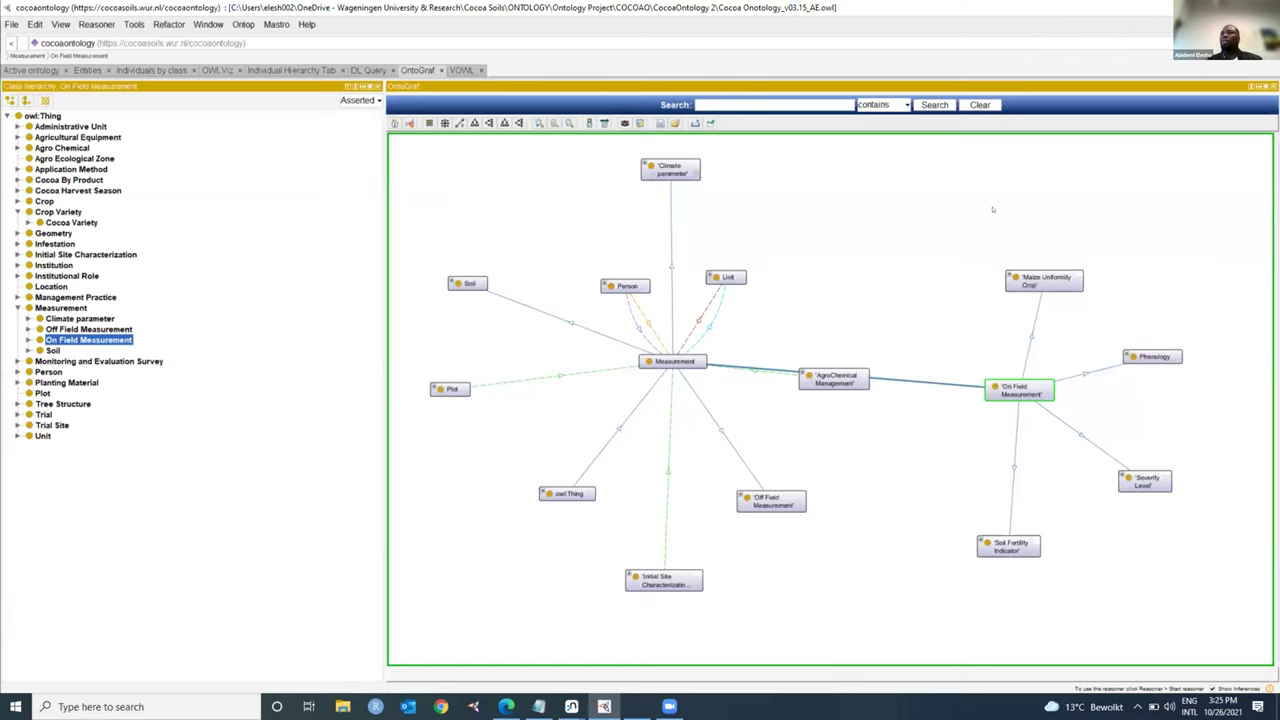
right_click(1177, 356)
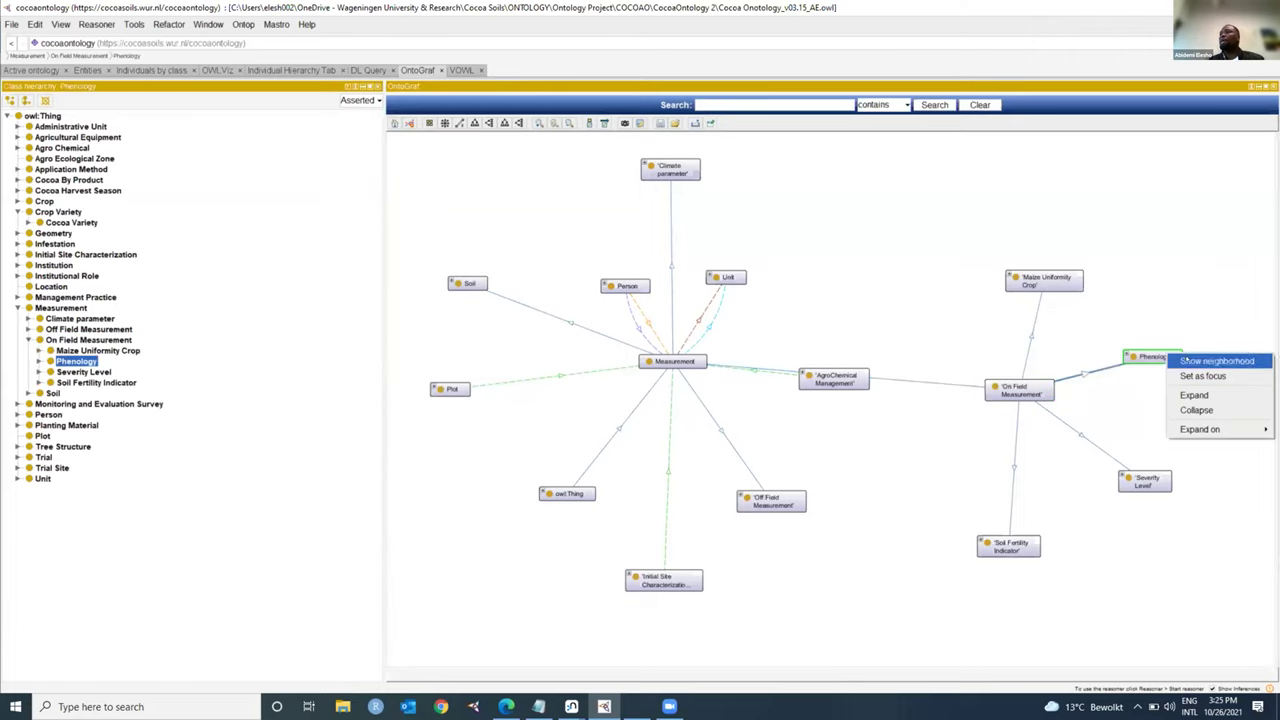
left_click(1195, 395)
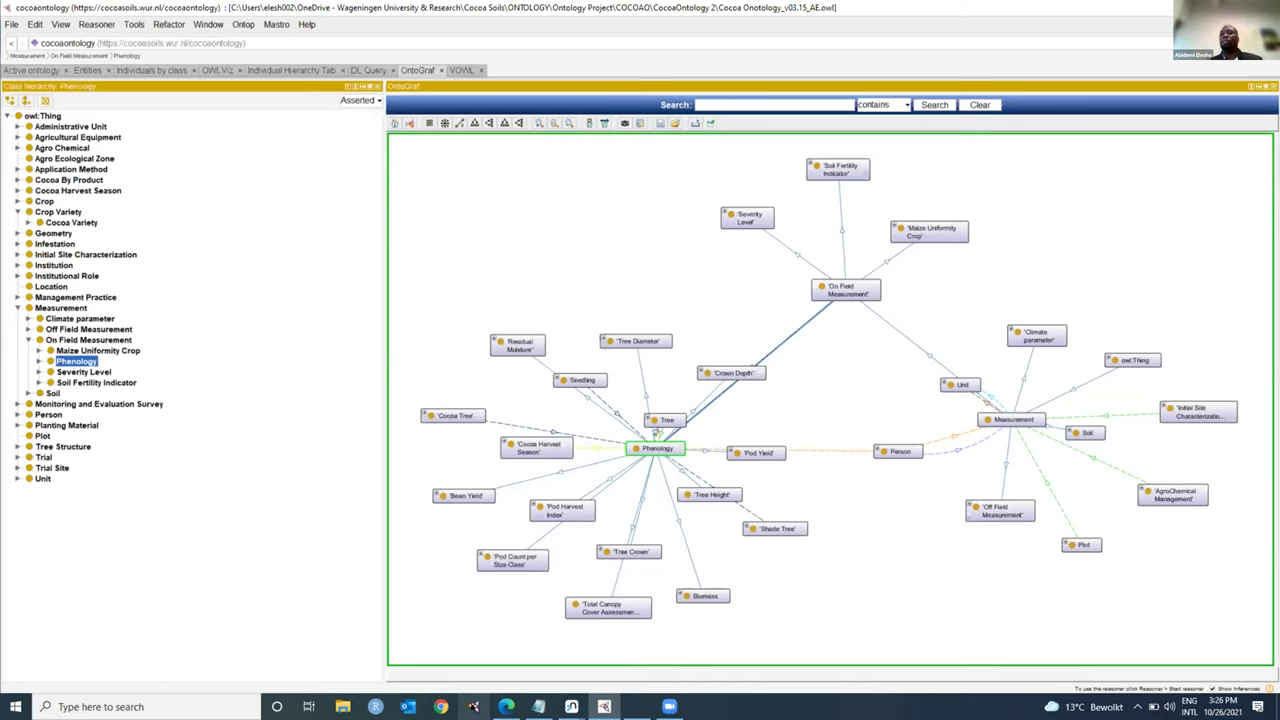
Switch to cs.txt in Notepad, select the whole CREATE statement text, and minimize the file's window
mouse_move(506, 706)
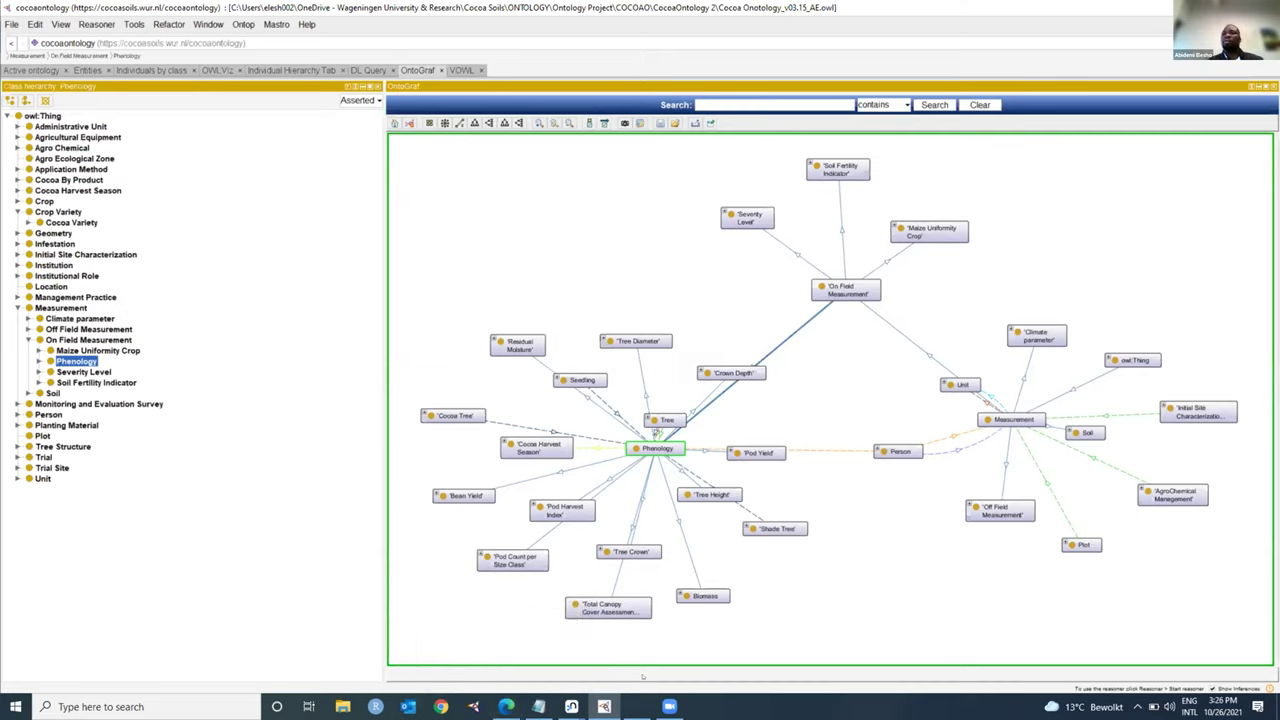
mouse_move(612, 706)
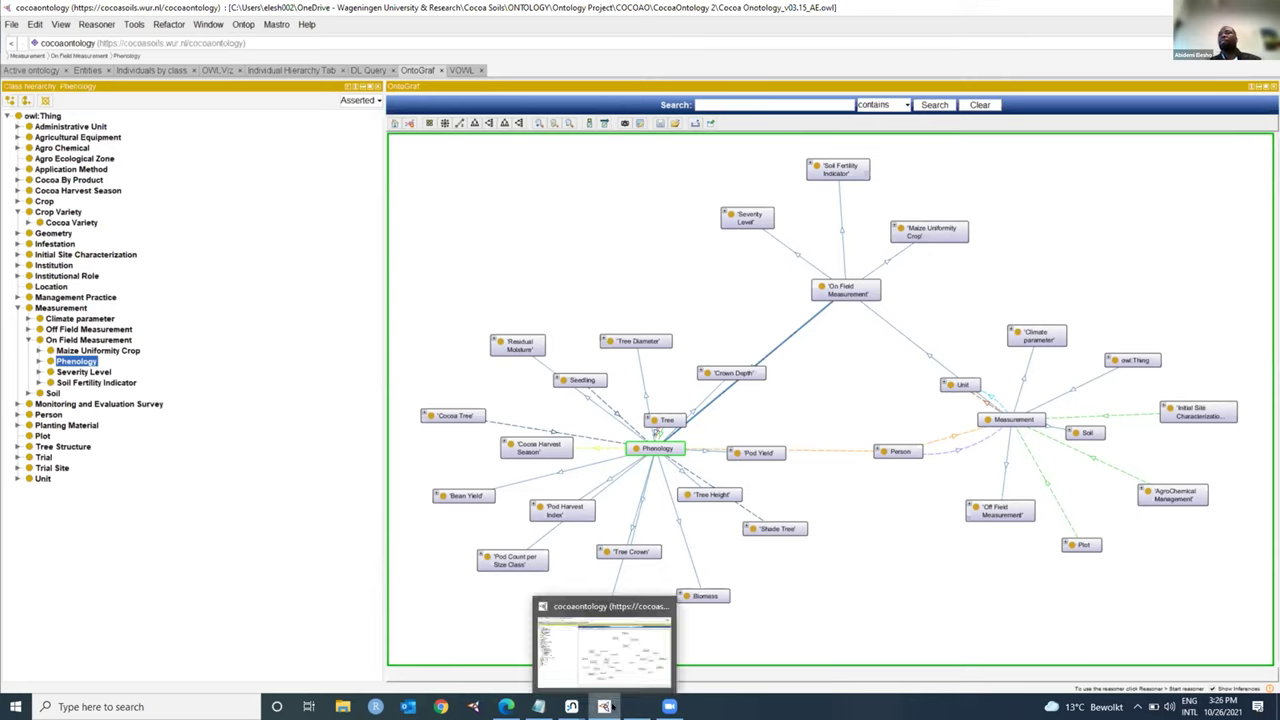
left_click(538, 706)
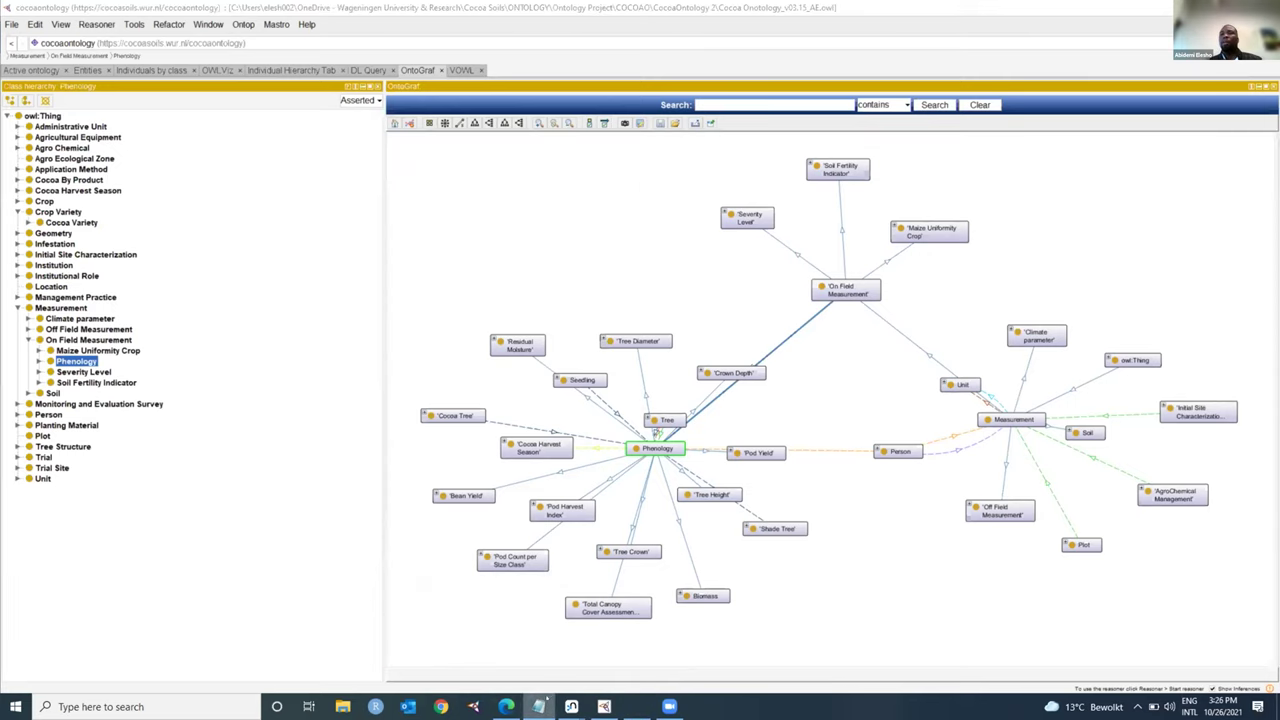
left_click(706, 336)
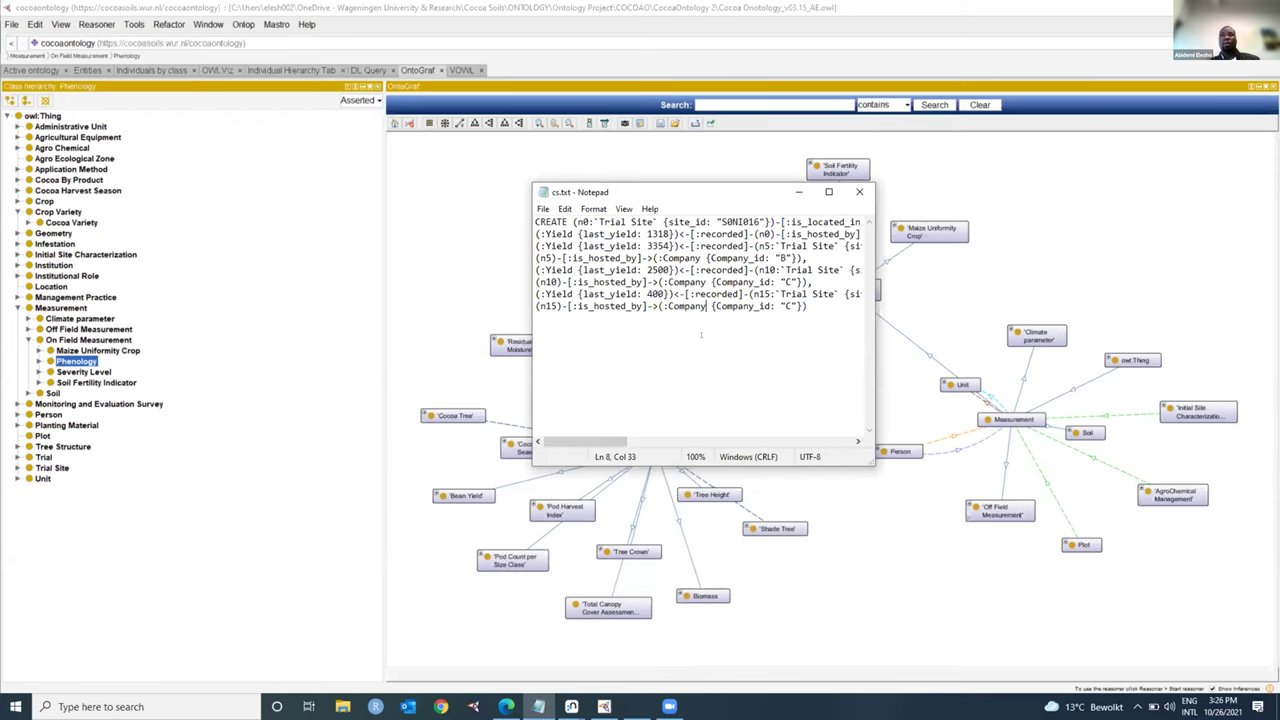
key("ctrl+a")
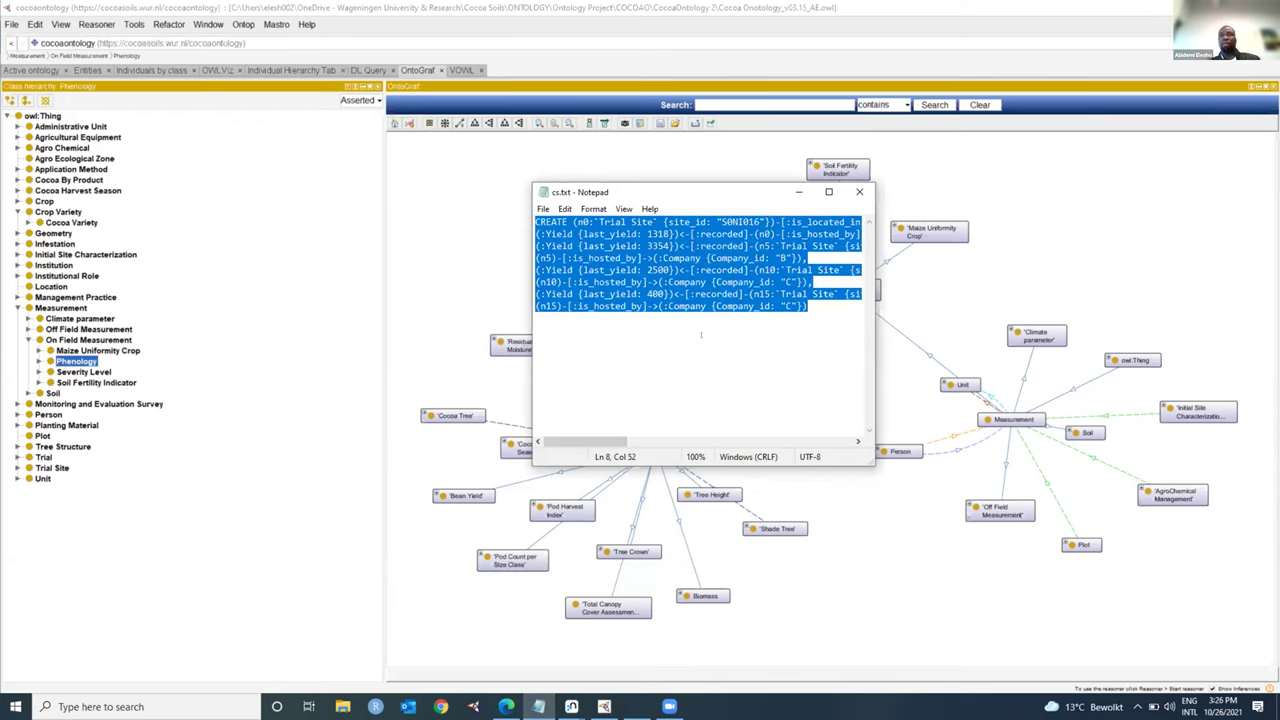
left_click(800, 191)
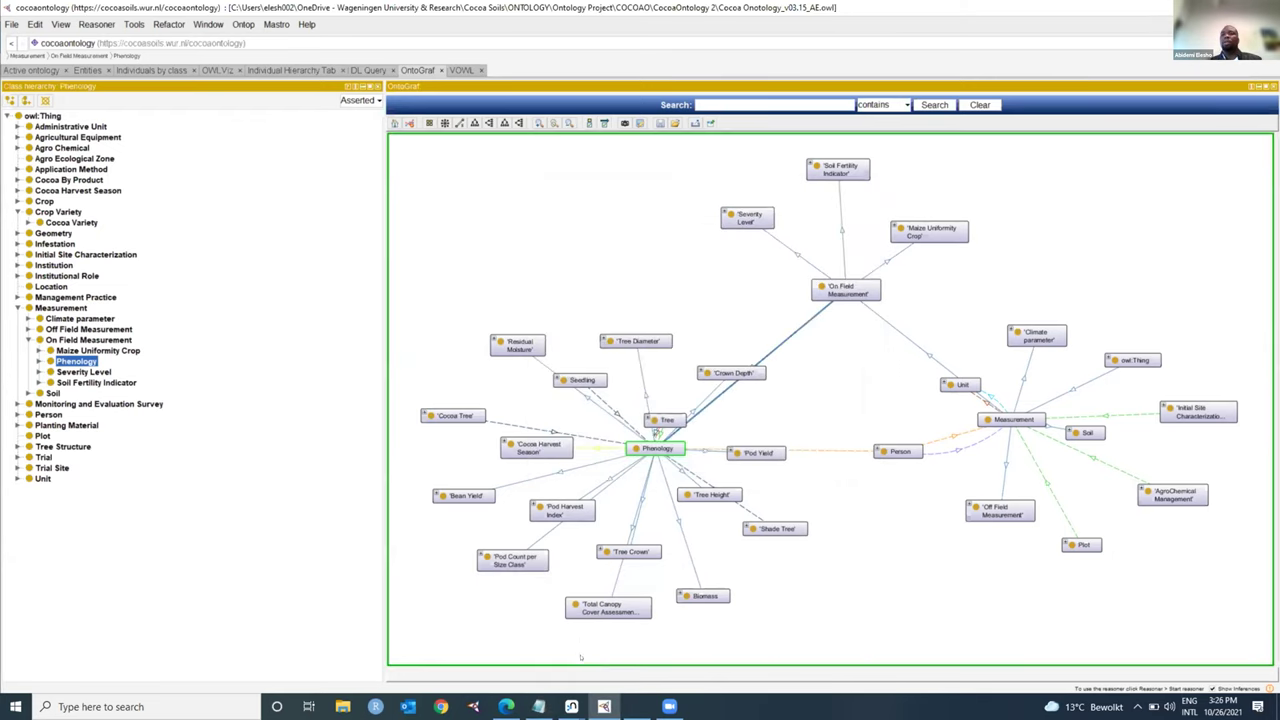
Switch to the Neo4j Browser window, maximize it, and run the prepared CREATE statement from cs.txt in the cs1 database
mouse_move(577, 680)
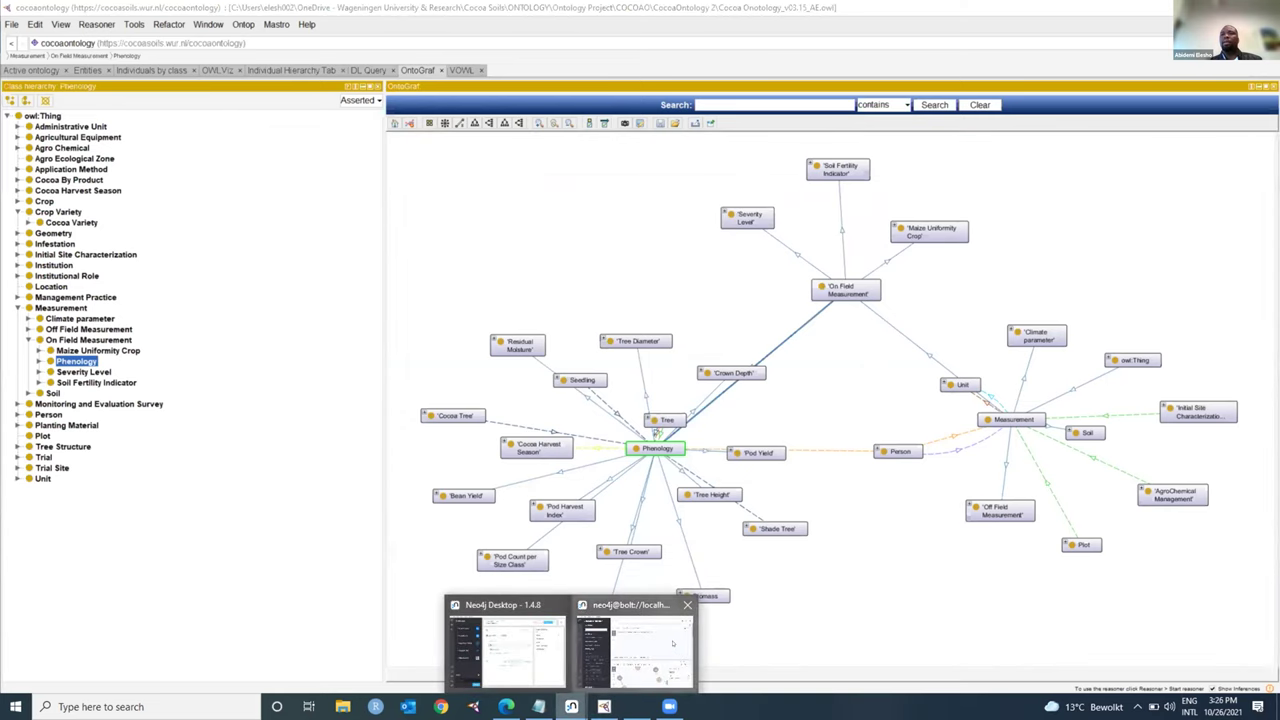
left_click(632, 650)
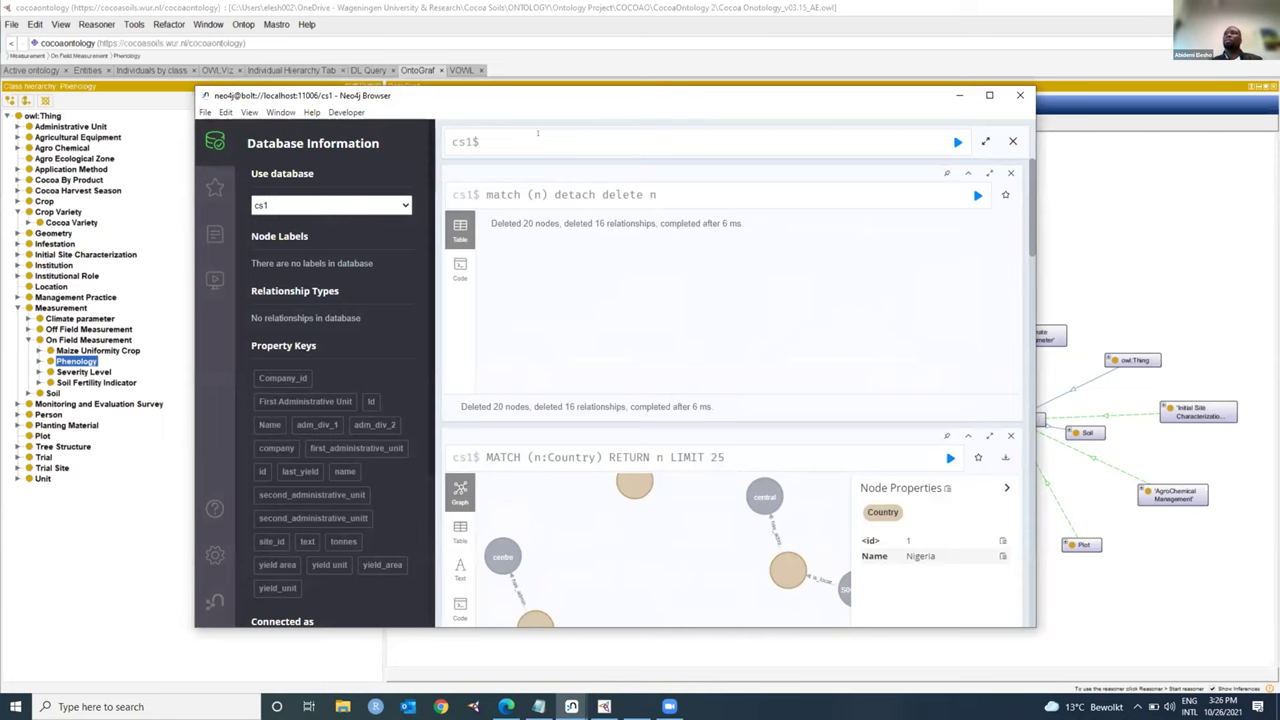
left_click(989, 95)
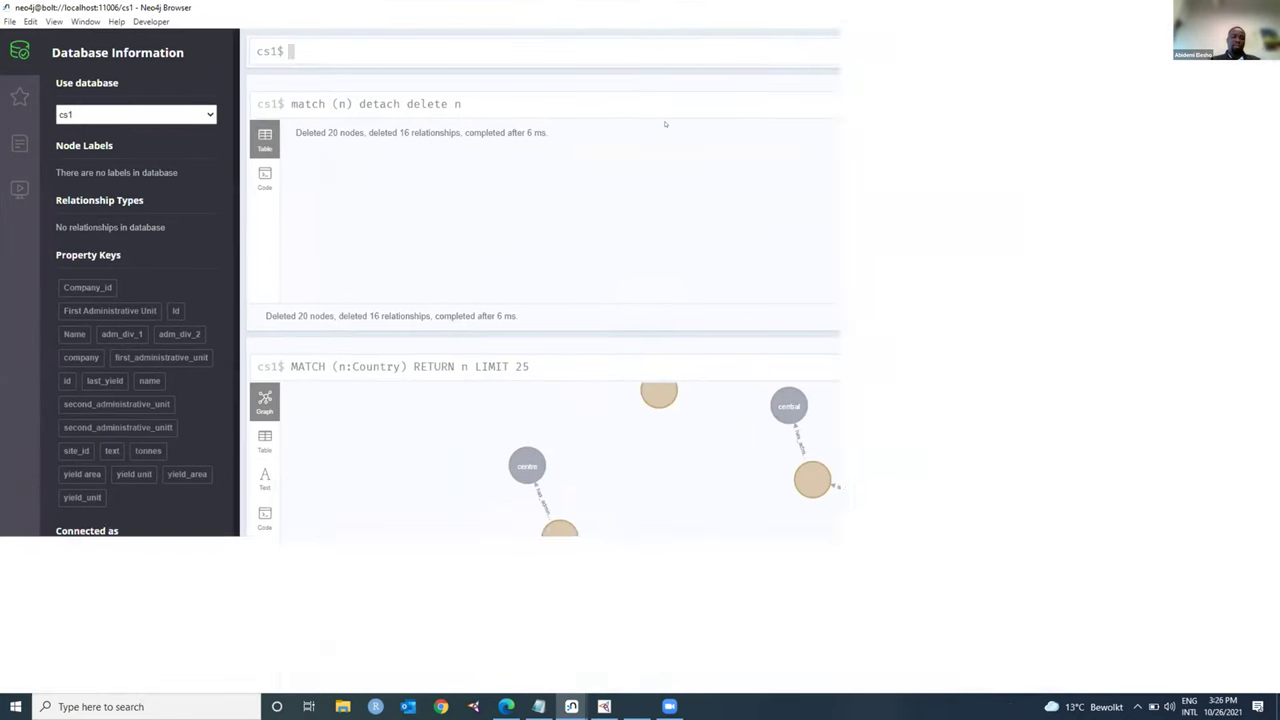
type("CREATE (n0:`Trial Site` {site_id: \"S0NI016\"})-[:is_located_in]->(:Country {Name: \"Nigeria\"})-[:has_administrative_unit]->(:`Administrative Unit` {`First Administrative Unit`: \"osun state\"}), (:Yield {last_yield: 1318})<-[:recorded]-(n0)-[:is_hosted_by]->(:Company {Company_id: \"A\"}), (:Yield {last_yield: 3354})<-[:recorded]-(n5:`Trial Site` {site_id: \"S0GH094\"})-[:is_located_in]->(:Country {Name: \"Ghana\"})-[:has_administrative_unit]->(:`Administrative Unit` {`First Administrative Unit`: \"central\"}), (n5)-[:is_hosted_by]->(:Company {Company_id: \"B\"}), (:Yield {last_yield: 2500})<-[:recorded]-(n10:`Trial Site` {site_id: \"S0CI049\"})-[:is_located_in]->(:Country {Name: \"Côte d'Ivoire\"})-[:has_administrative_unit]->(:`Administrative Unit` {`First Administrative Unit`: \"gbokle\"}), (n10)-[:is_hosted_by]->(:Company {Company_id: \"C\"}), (:Yield {last_yield: 400})<-[:recorded]-(n15:`Trial Site` {site_id: \"S0CA004\"})-[:is_located_in]->(:Country {Name: \"Cameroon\"})-[:has_administrative_unit]->(:`Administrative Unit` {`First Administrative Unit`: \"centre\"}), (n15)-[:is_hosted_by]->(:Company {Company_id: \"C\"})")
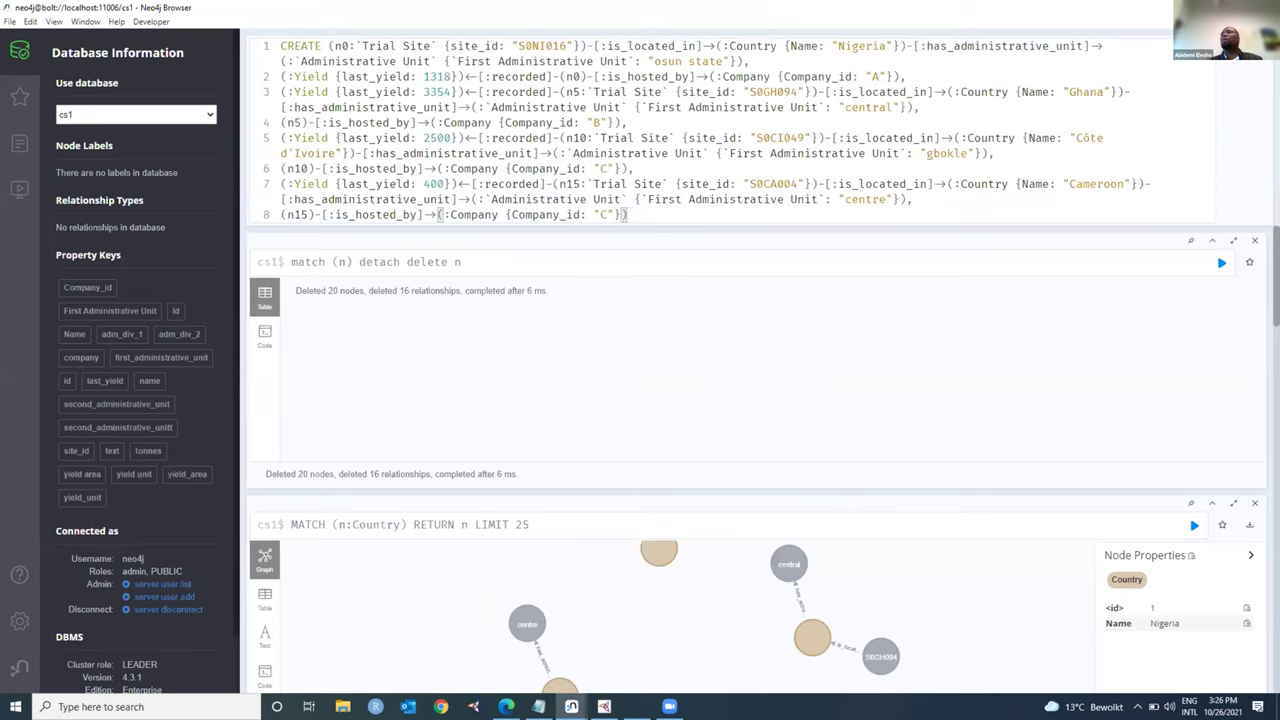
key("ctrl+Return")
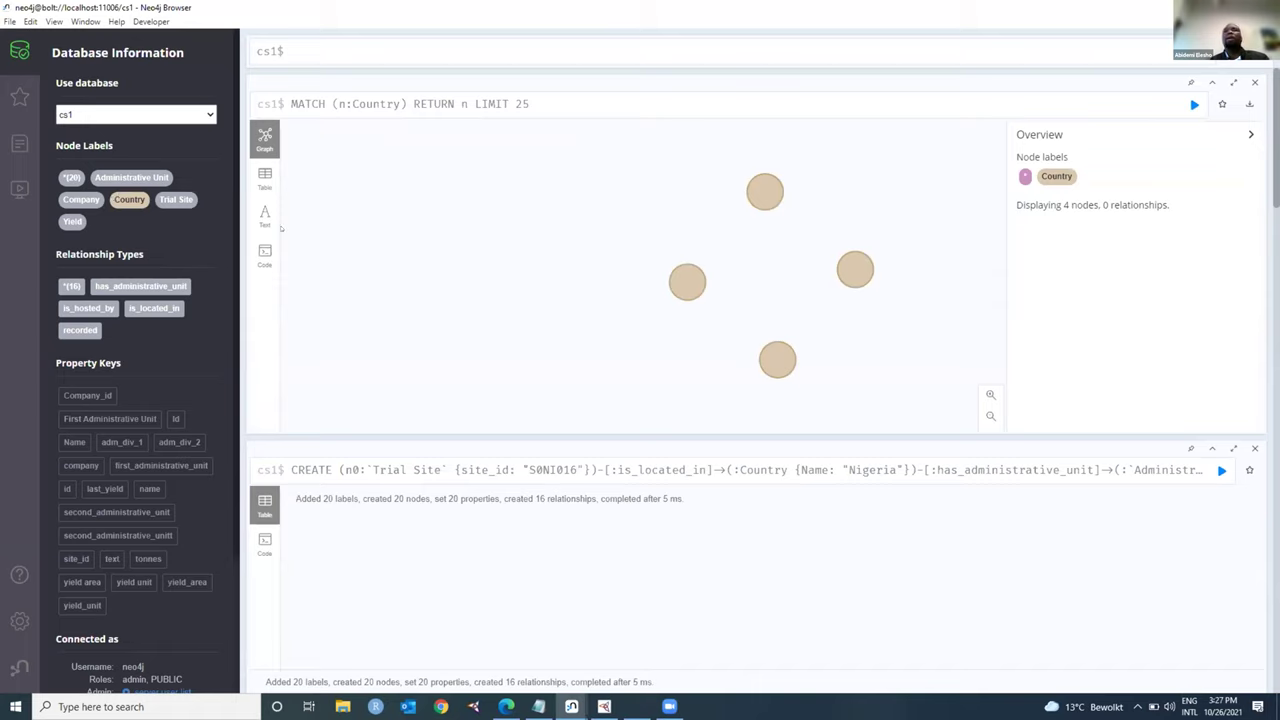
Expand the Côte d'Ivoire country node's relationships and move its trial site node S0CI049 farther away from it
left_click(764, 194)
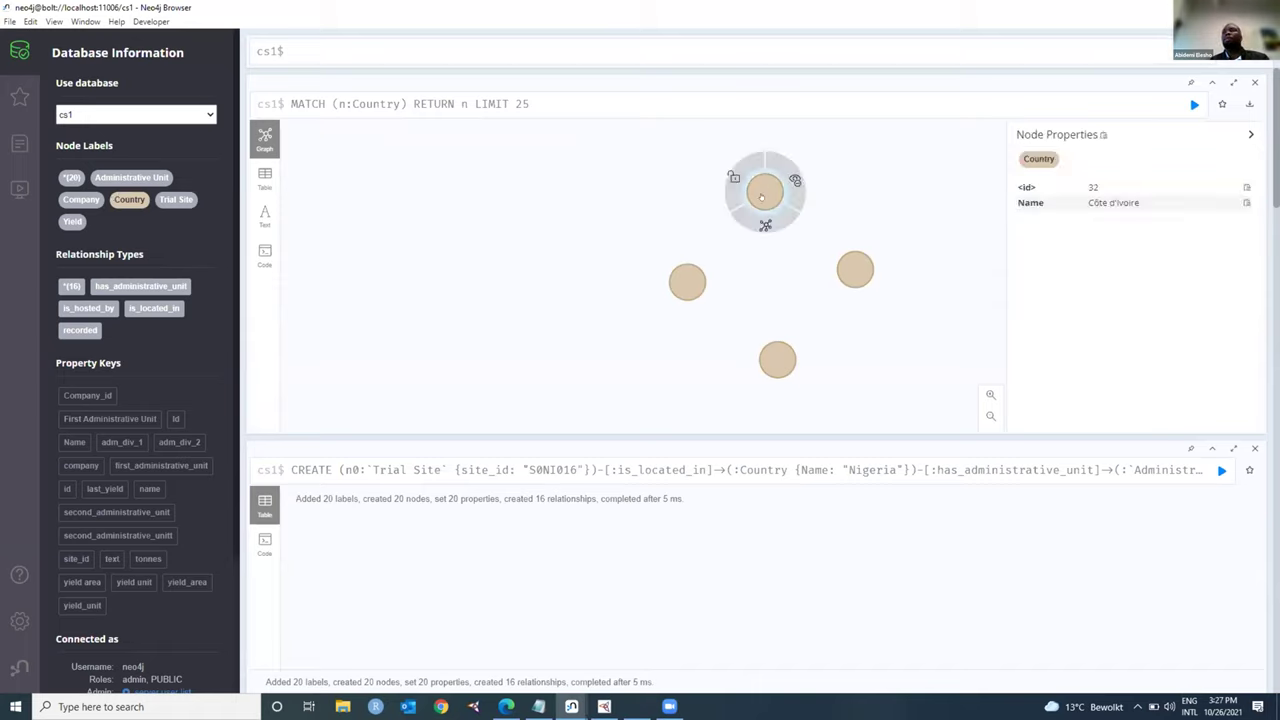
left_click(764, 196)
double_click(764, 195)
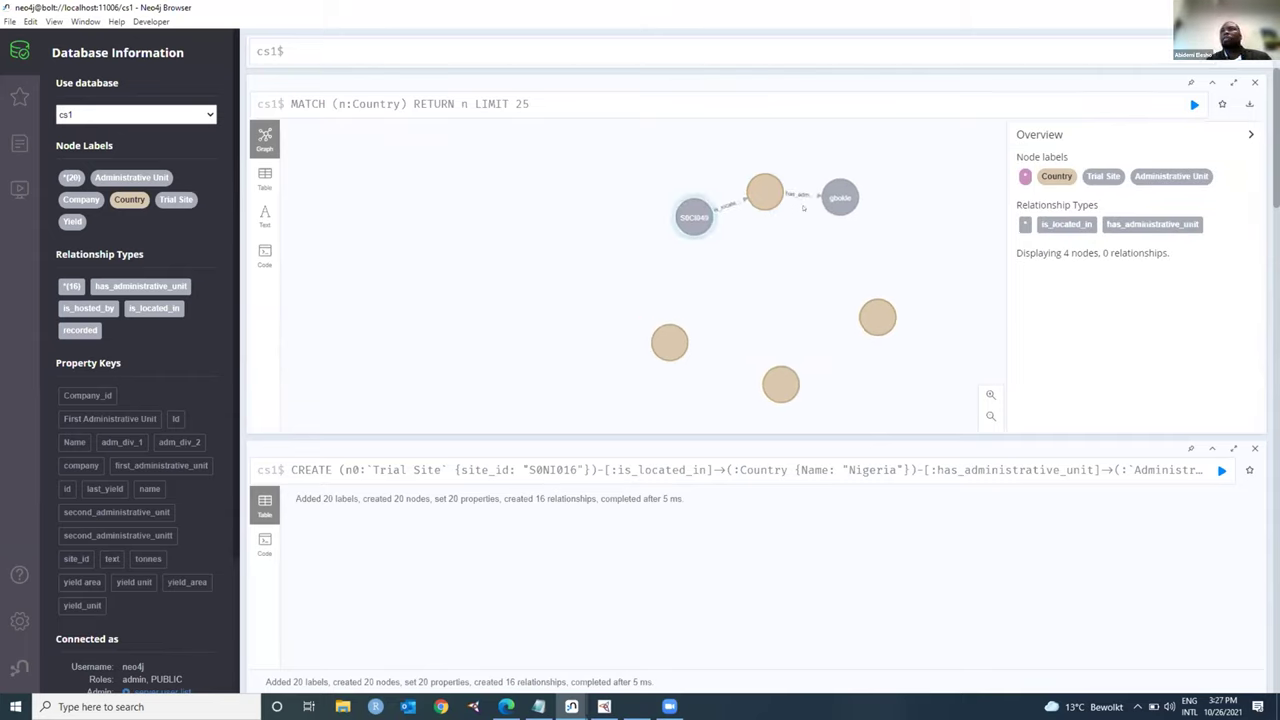
left_click(772, 196)
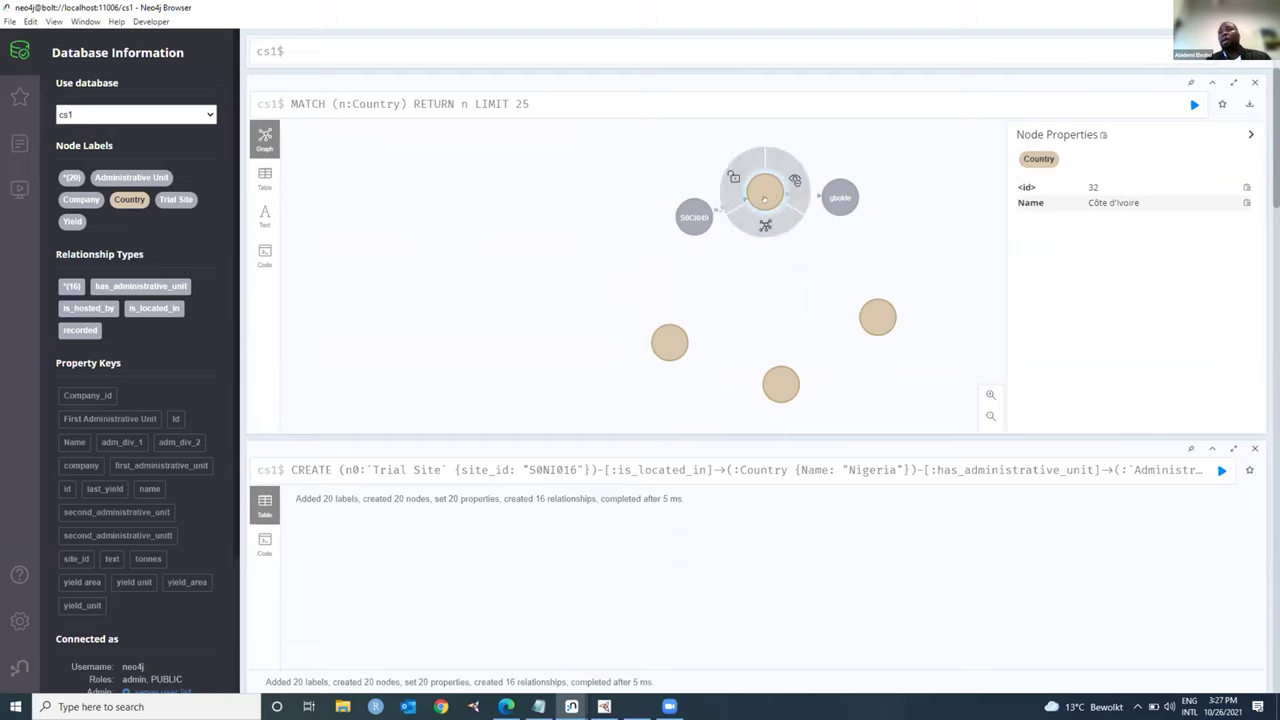
left_click_drag(694, 217, 598, 228)
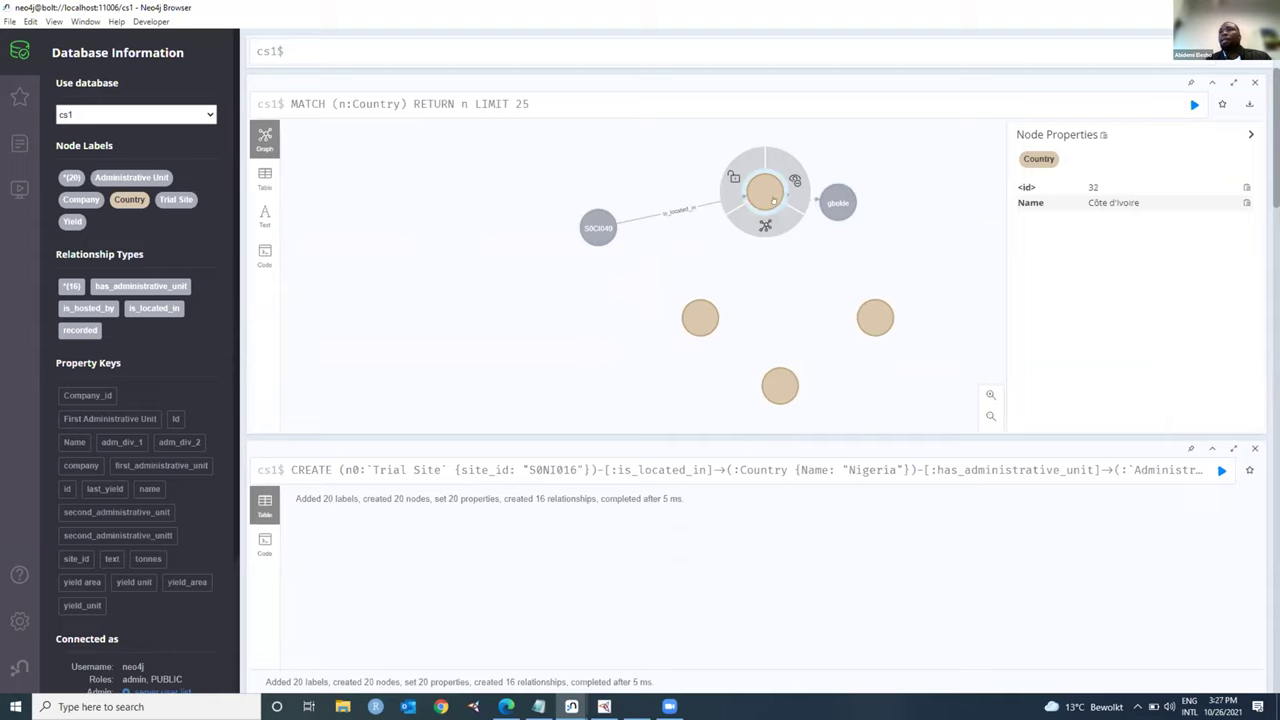
Expand the Cameroon country node and inspect the properties of its linked trial site and administrative unit nodes
left_click(700, 316)
double_click(700, 316)
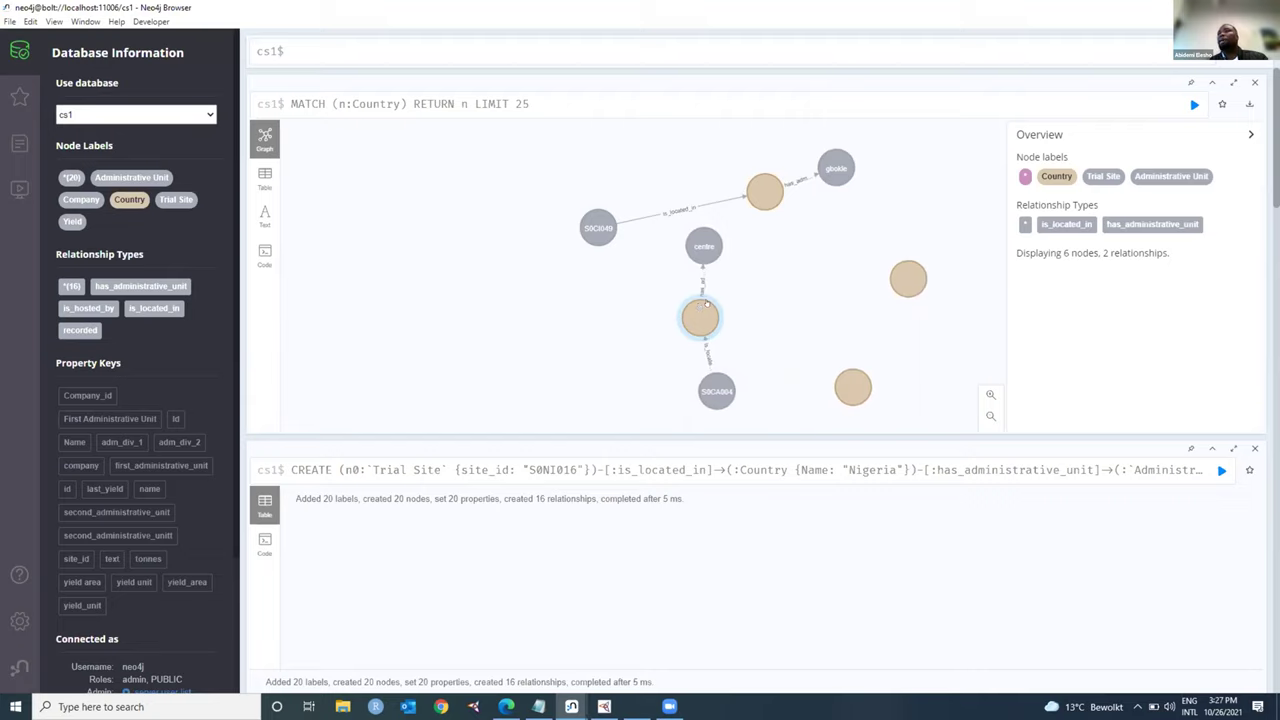
mouse_move(714, 390)
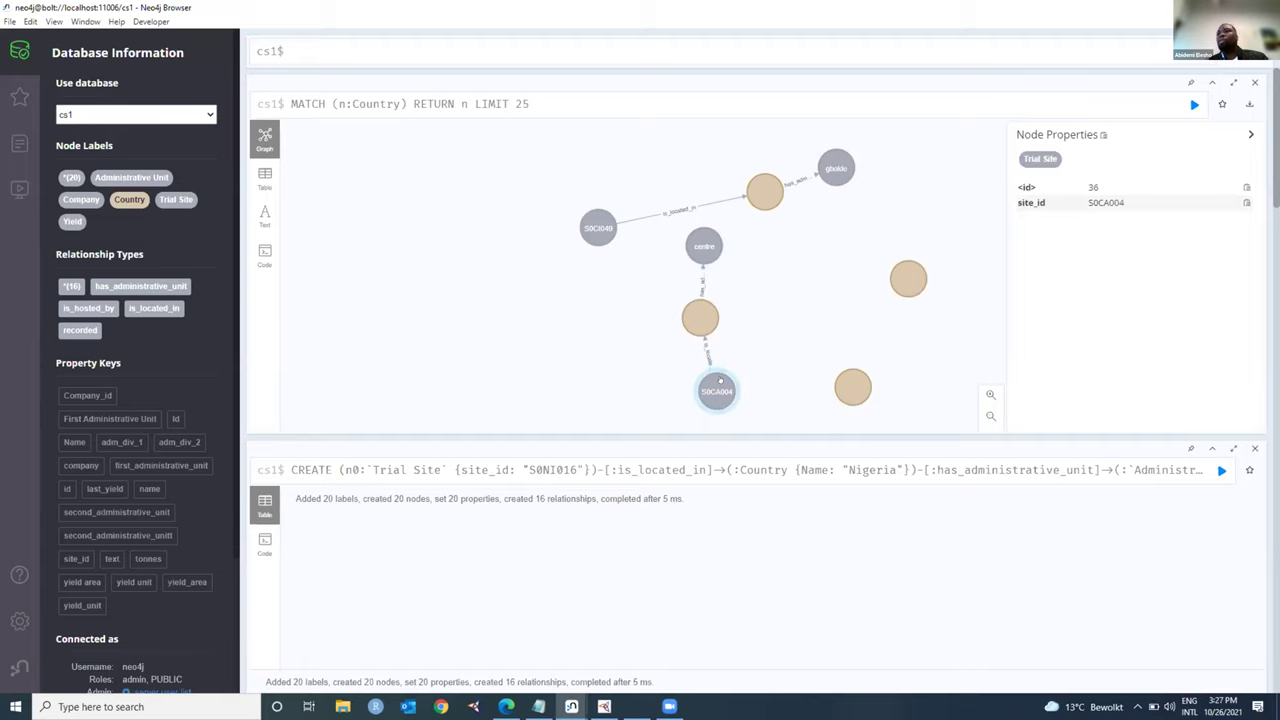
mouse_move(711, 252)
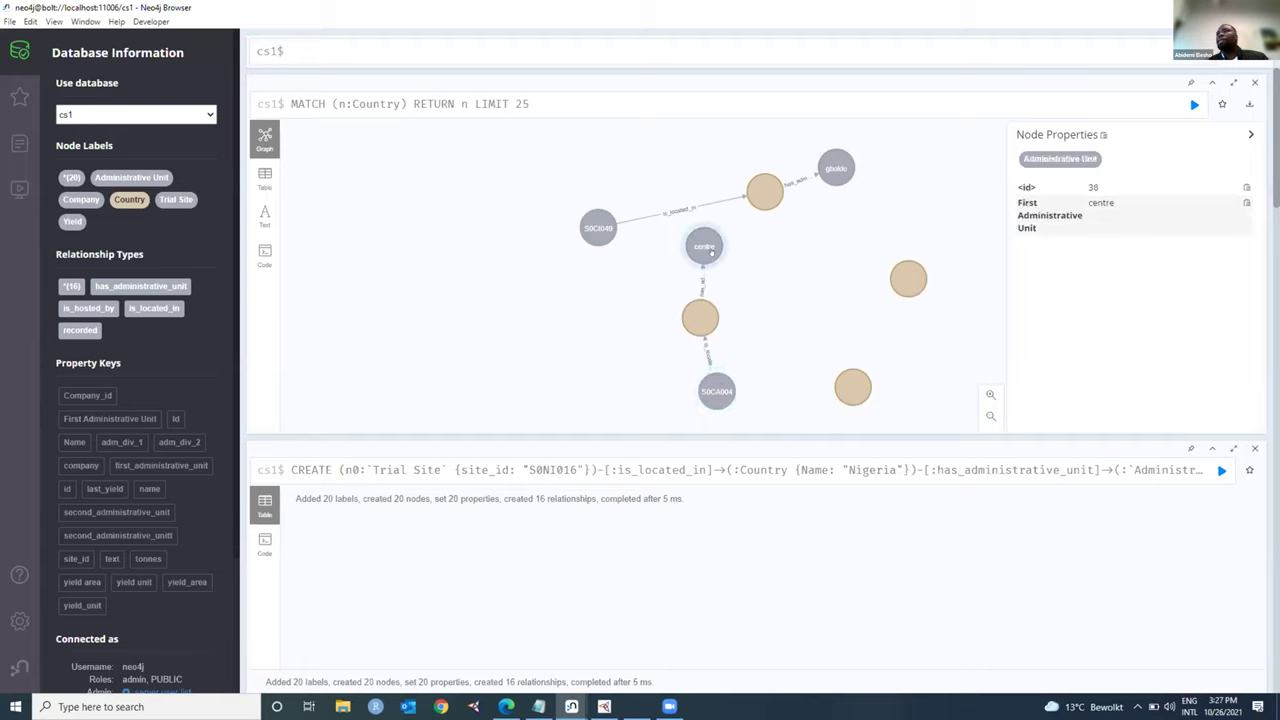
mouse_move(699, 318)
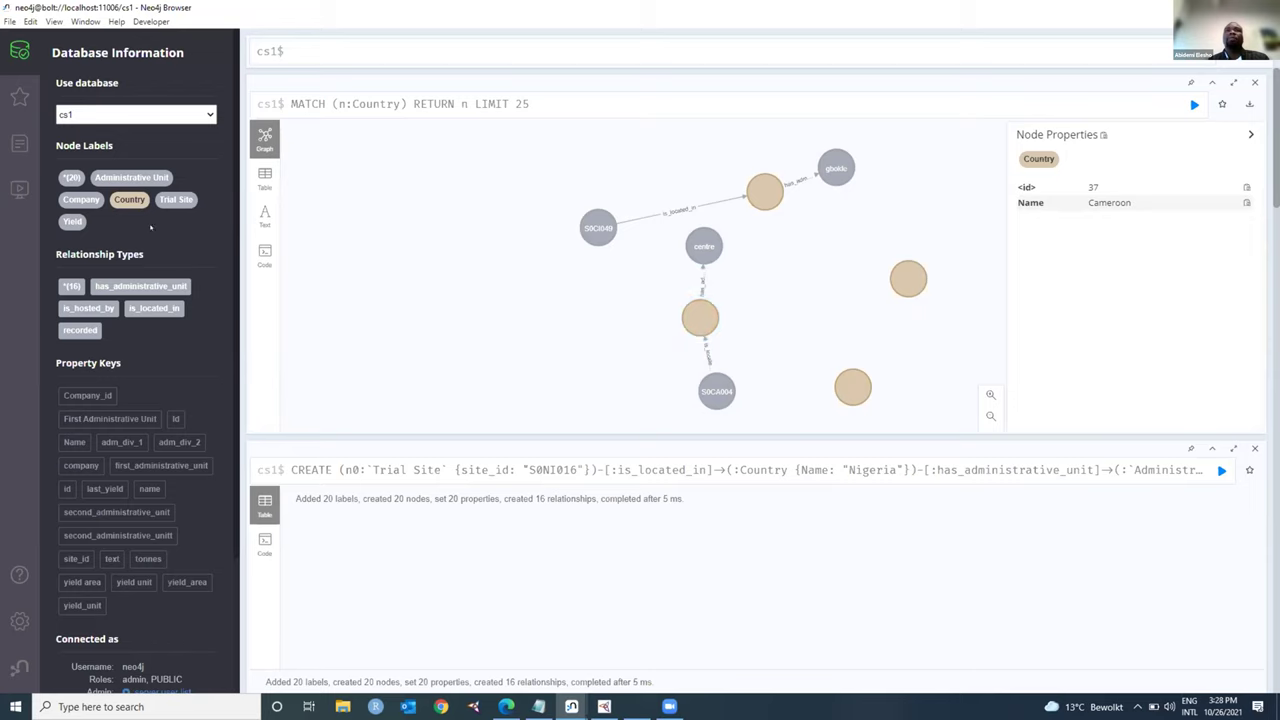
Query the Yield nodes as a graph and inspect the properties of the node labelled 400
left_click(71, 222)
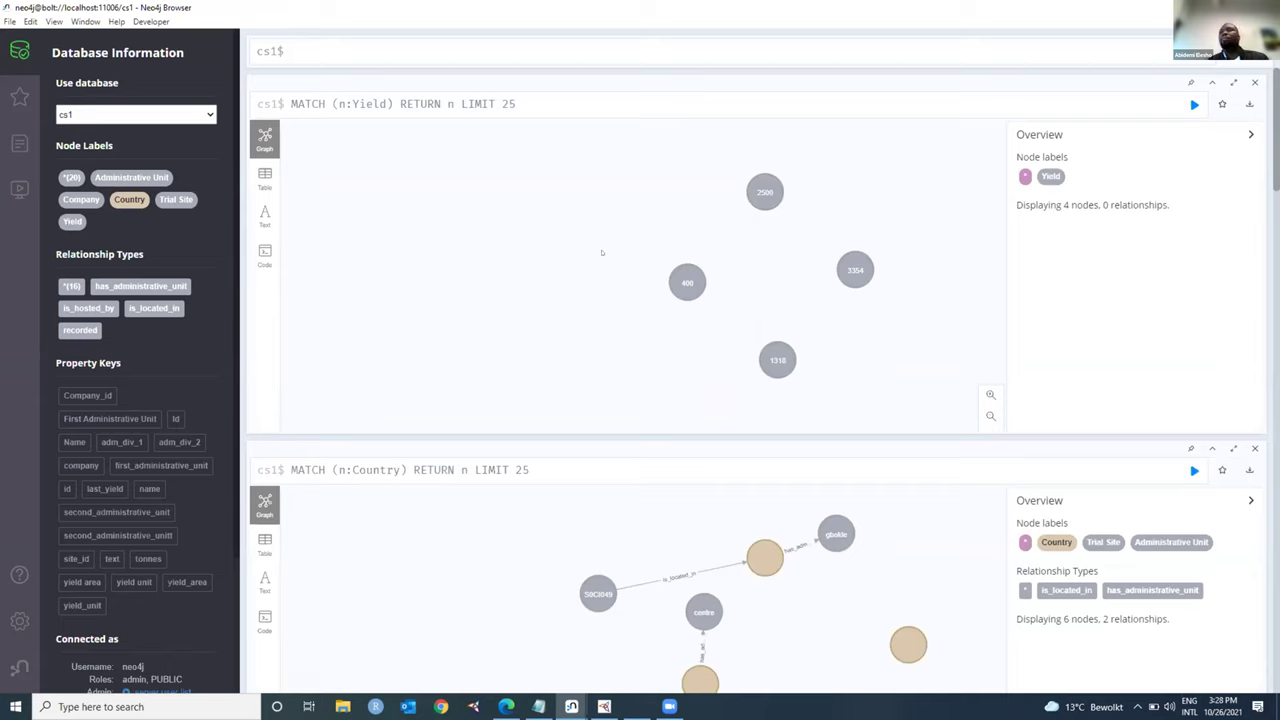
left_click(670, 284)
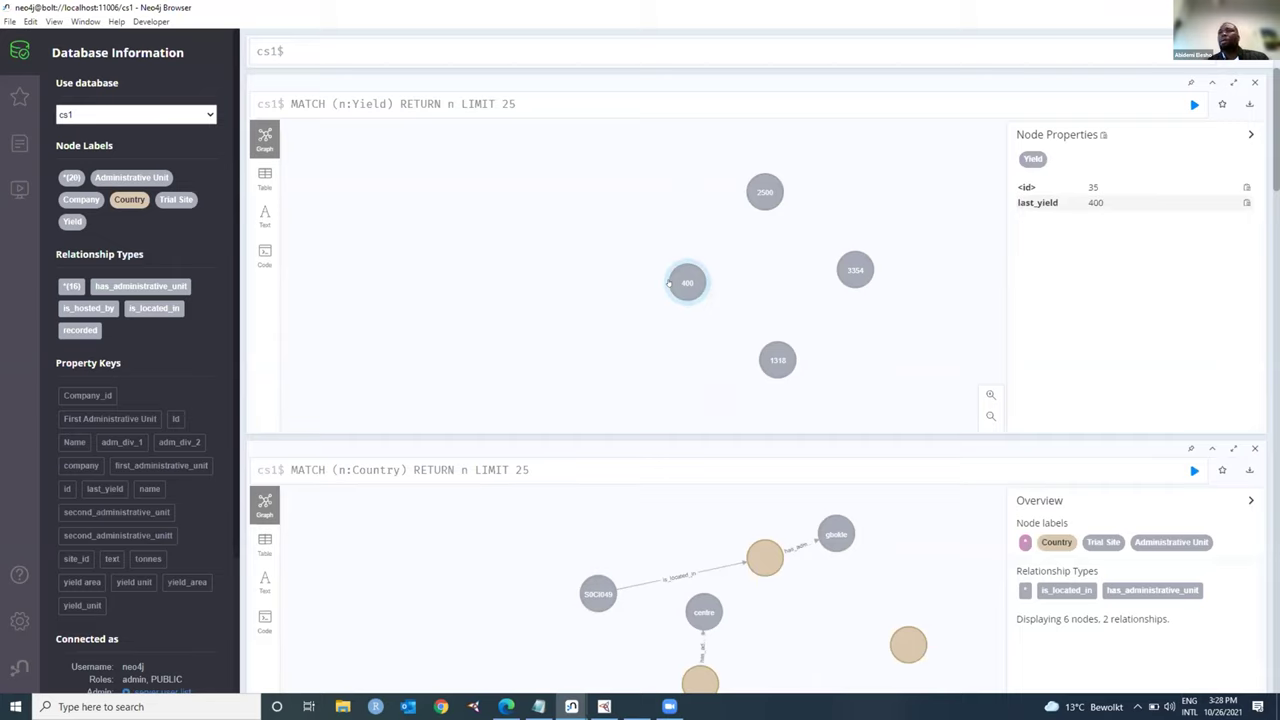
left_click(811, 323)
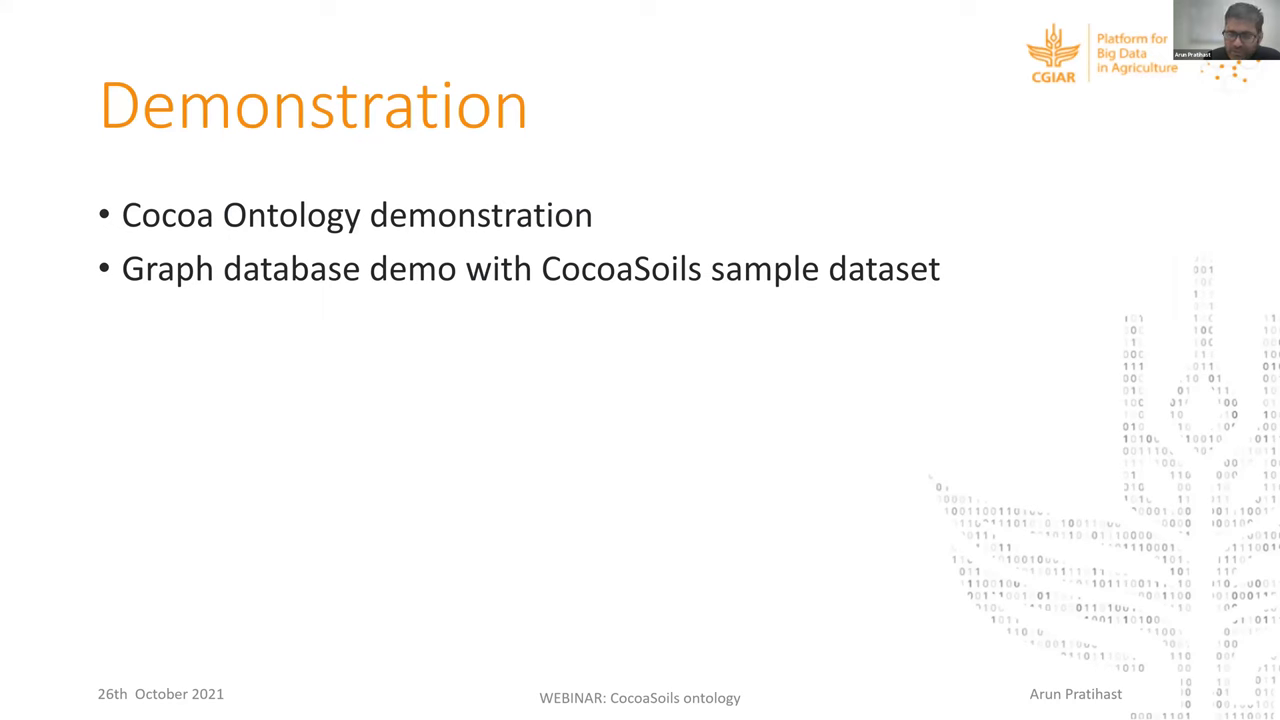
key("Right")
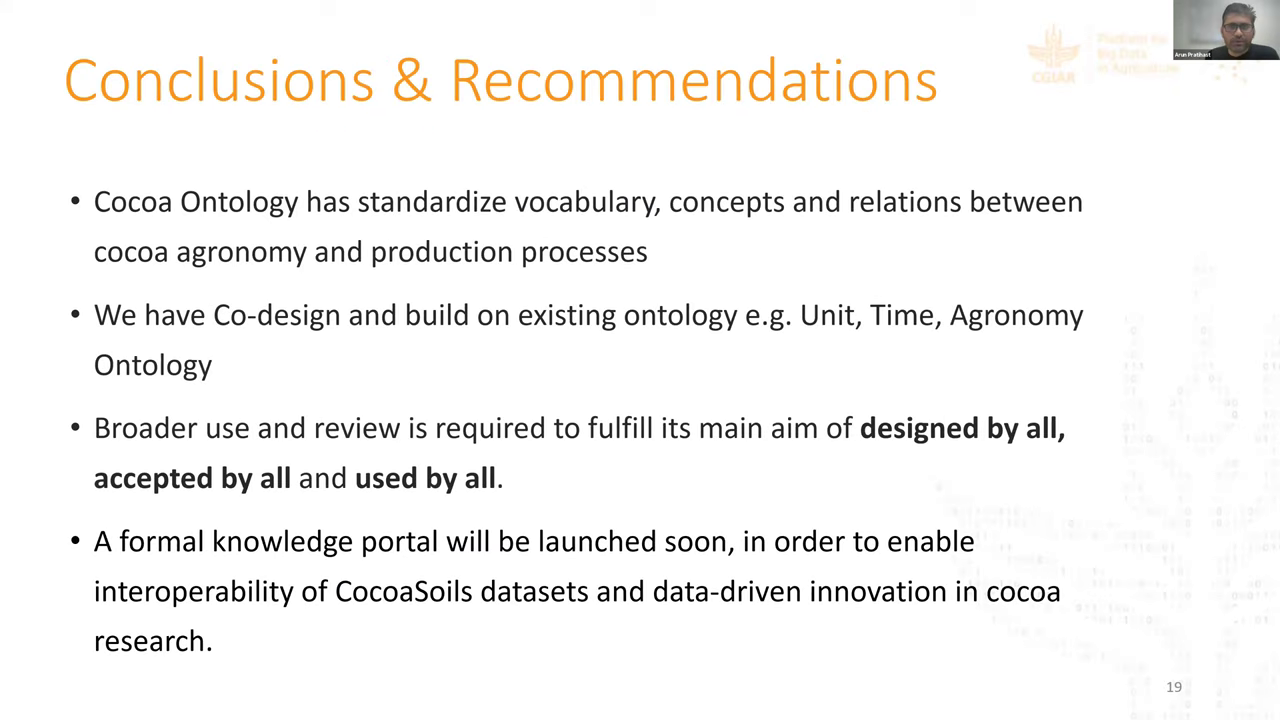